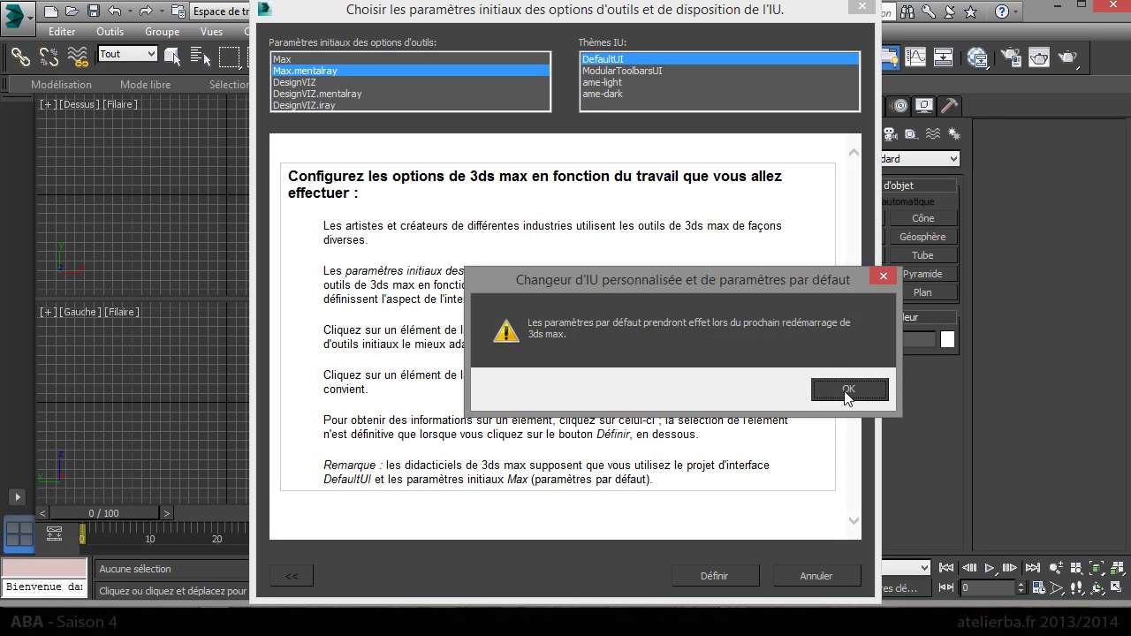
Accept the Max.mentalray tool defaults with the DefaultUI theme, and confirm centimetres as both display and system unit.
click(843, 391)
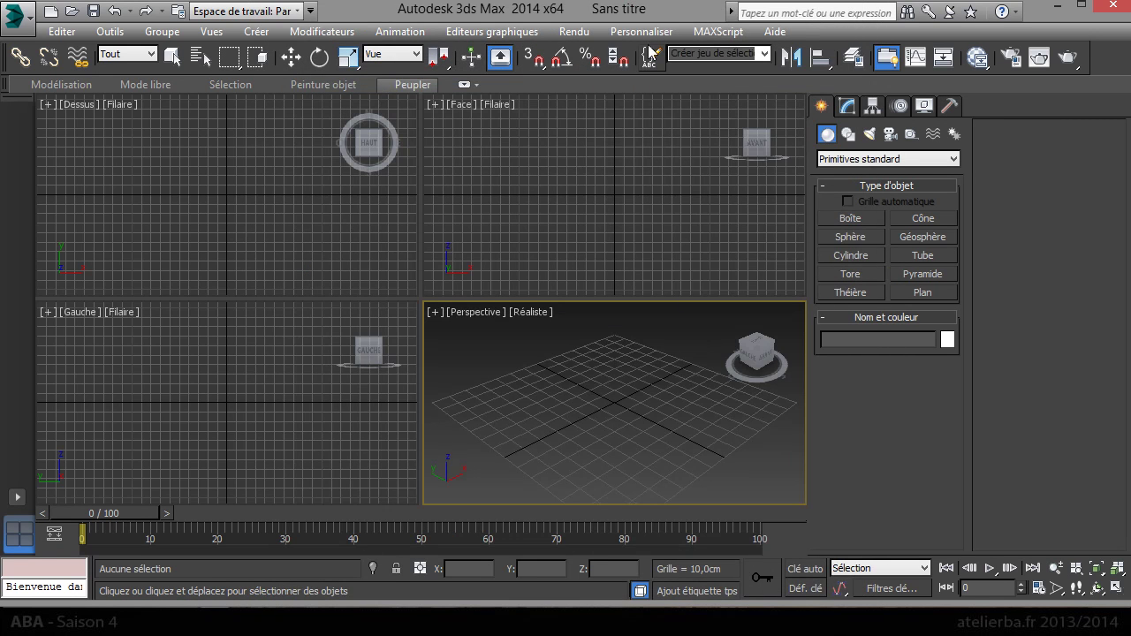
click(649, 33)
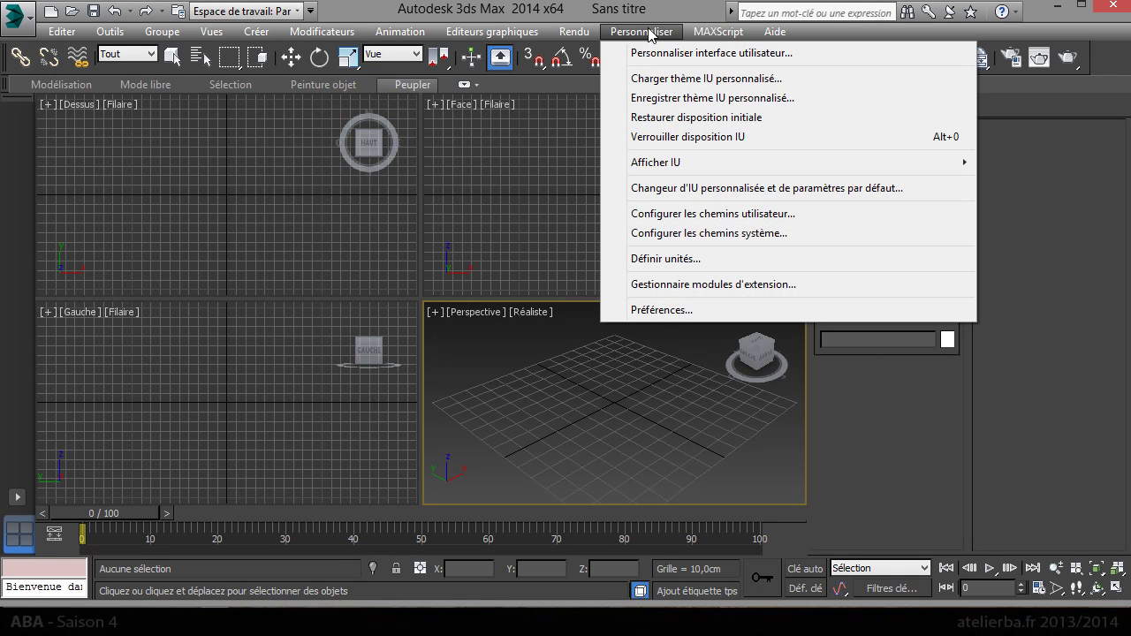
click(668, 259)
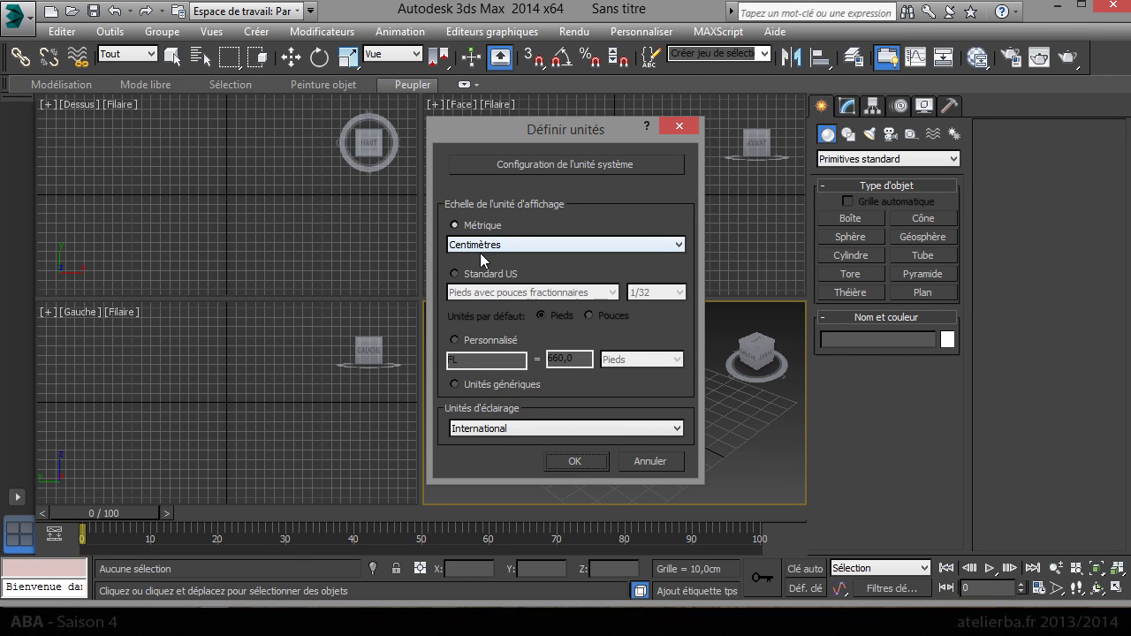
click(522, 165)
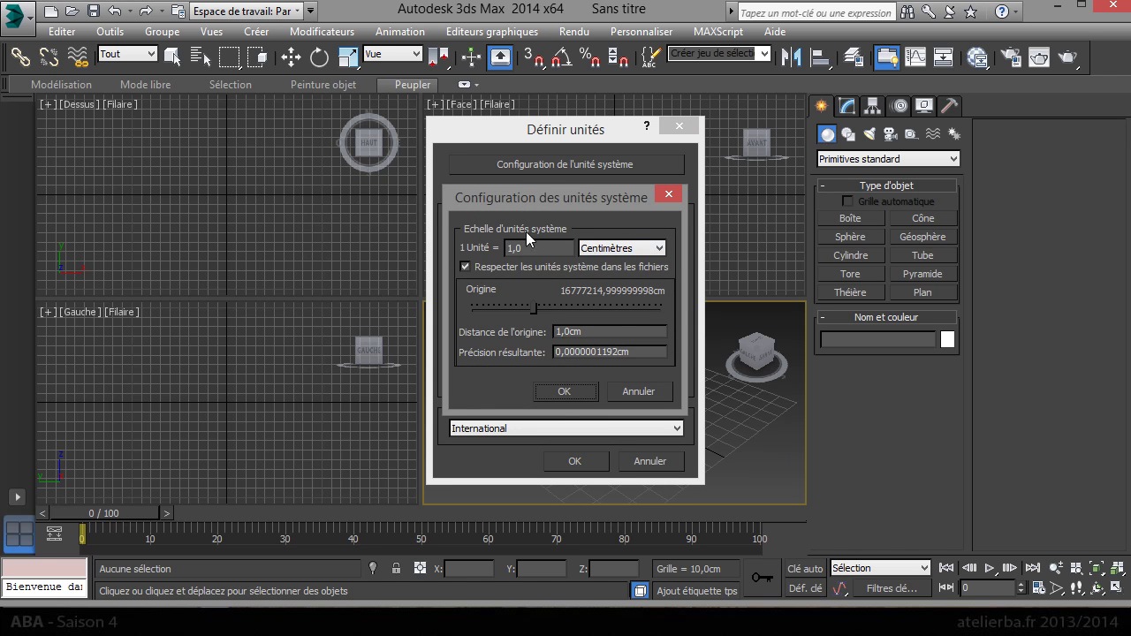
click(563, 392)
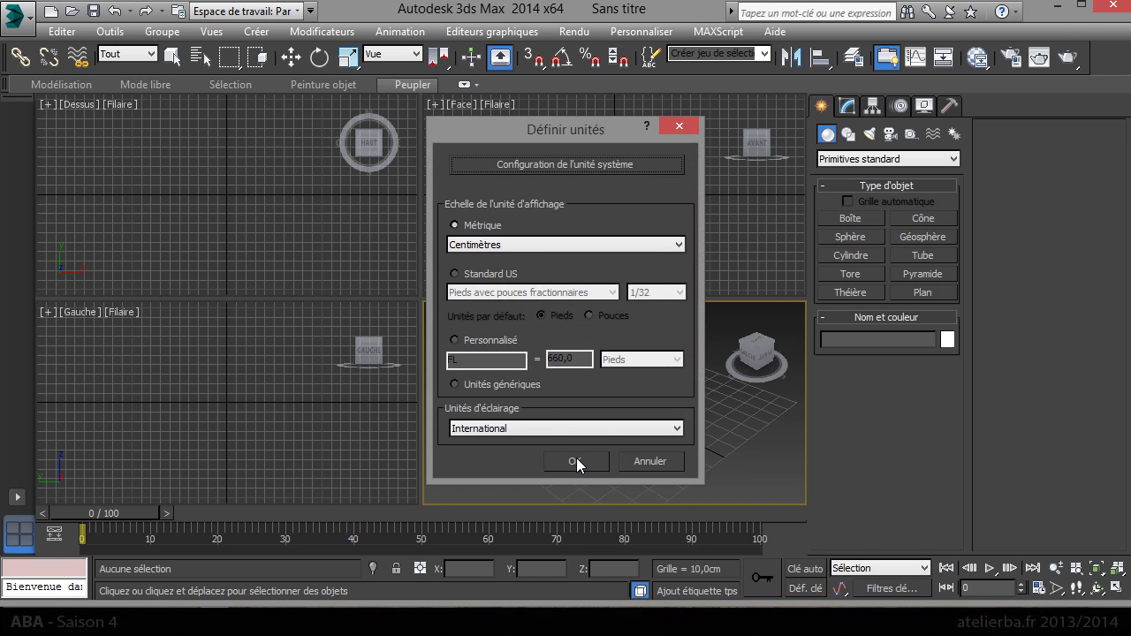
click(575, 460)
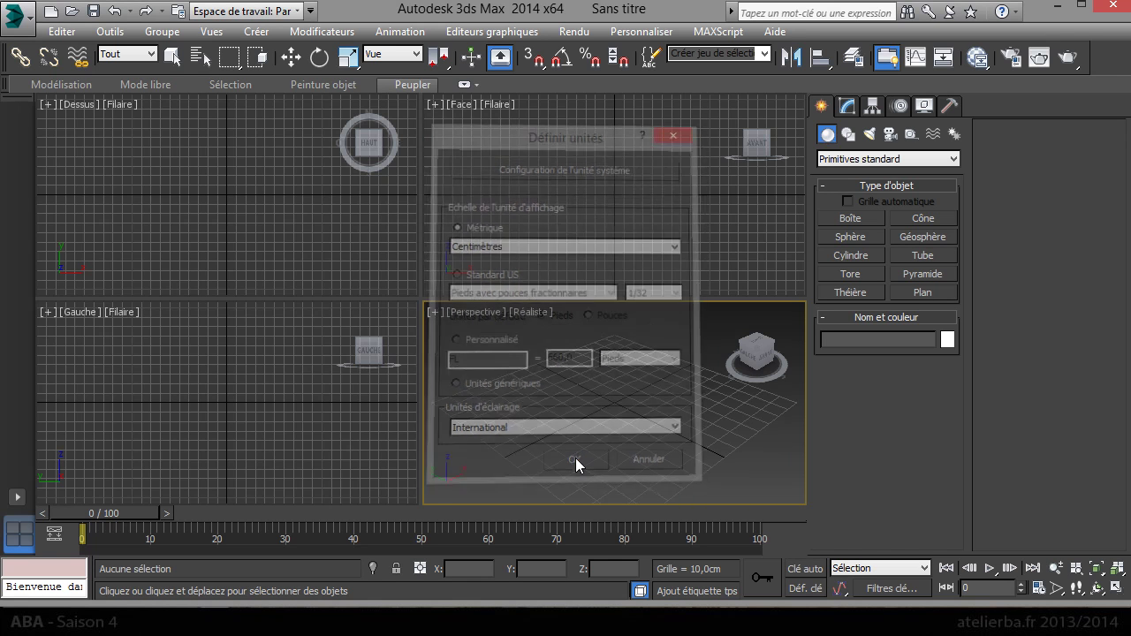
Set the display gamma to 2,2 in the gamma and LUT preferences.
click(649, 35)
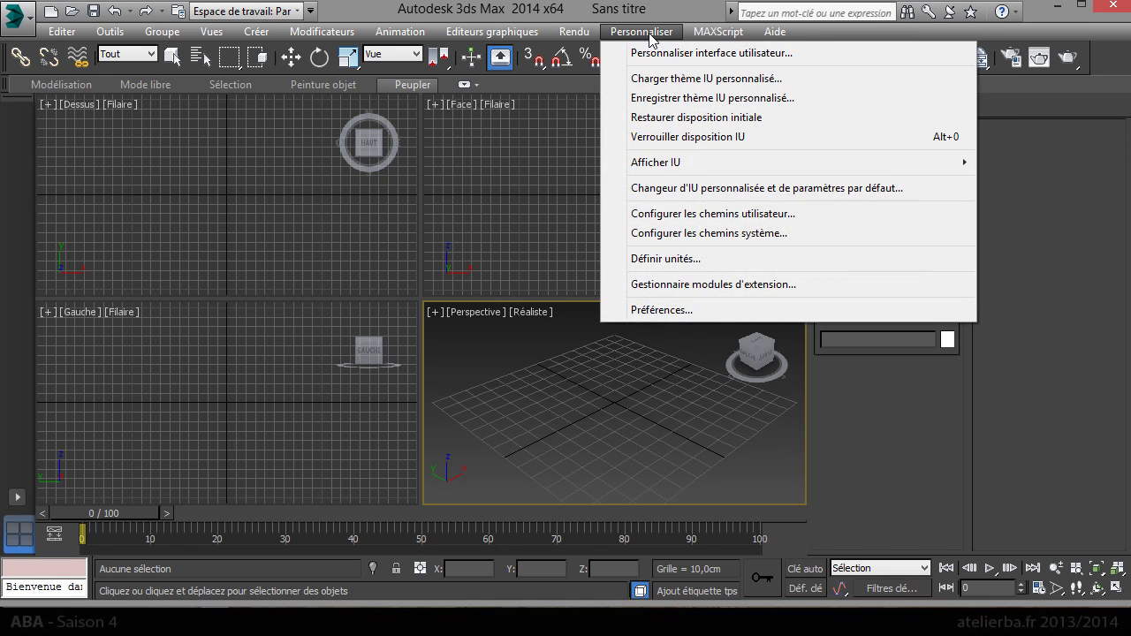
click(656, 311)
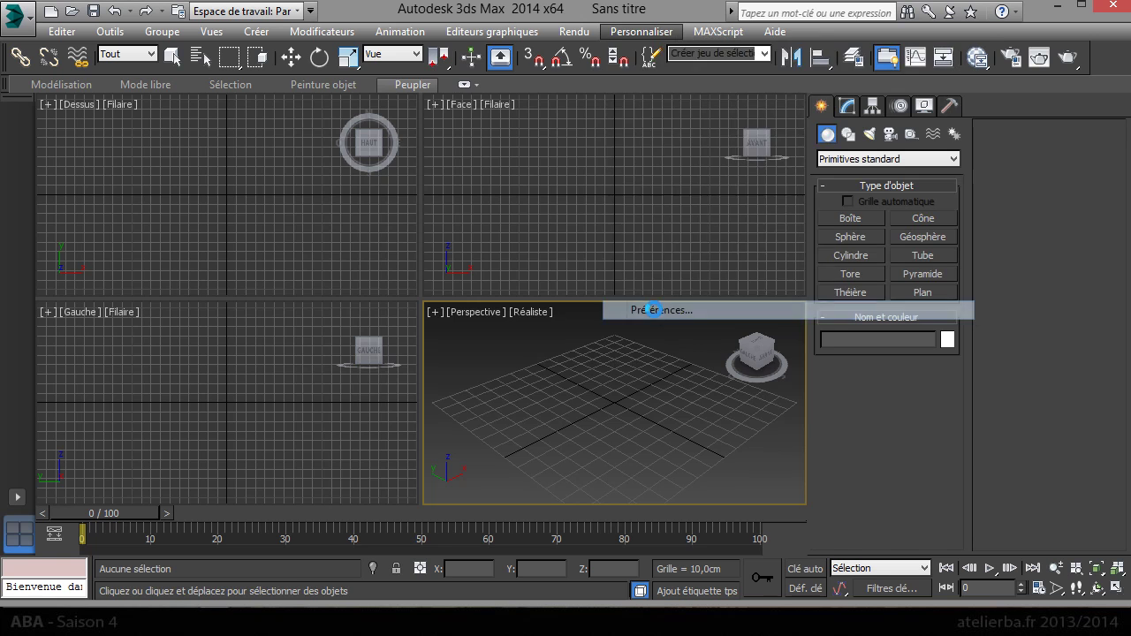
click(661, 74)
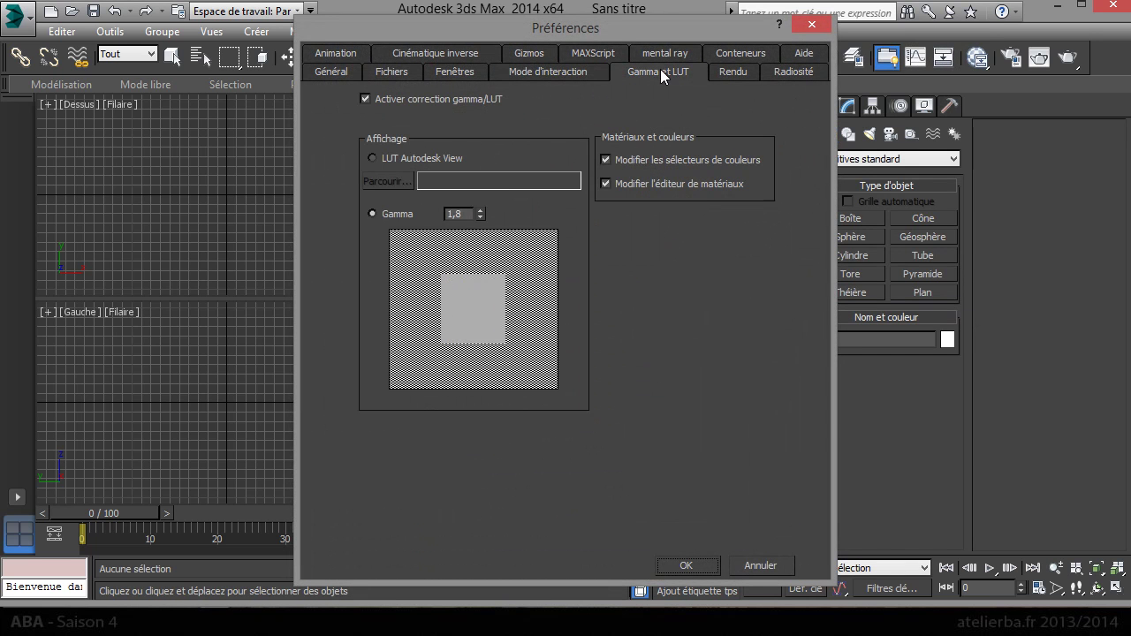
double_click(463, 212)
text(2,2)
key(Return)
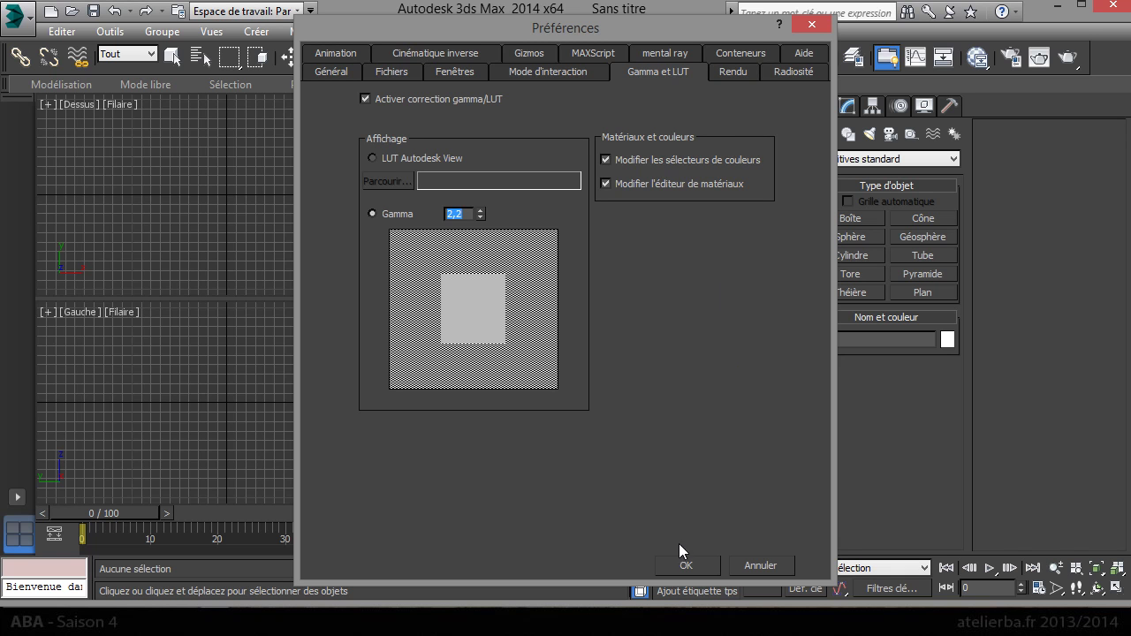
click(682, 566)
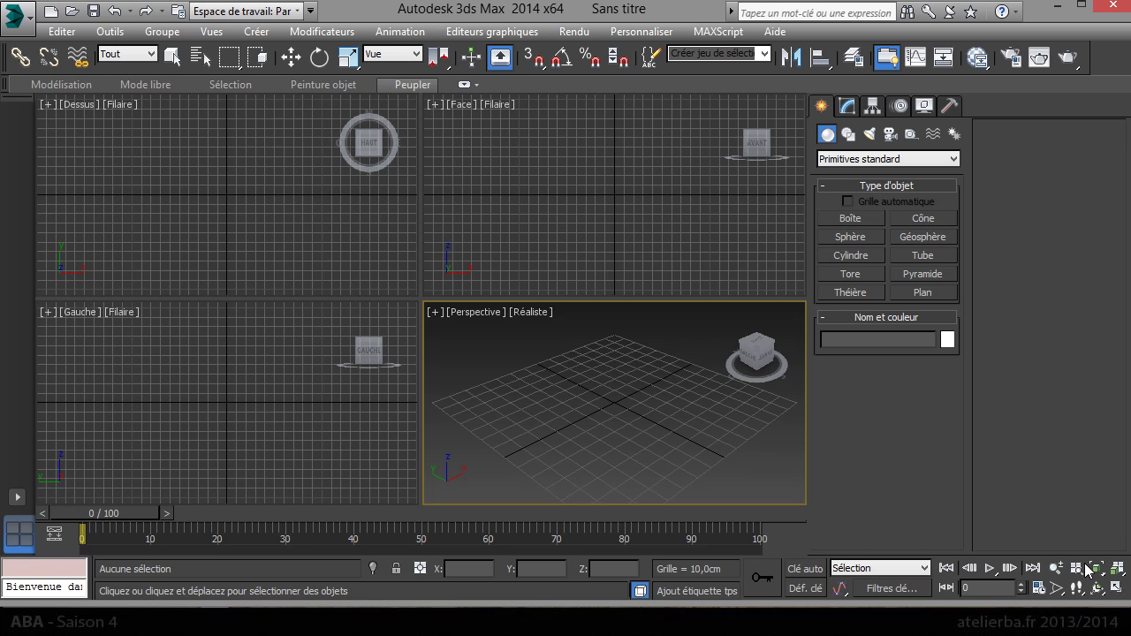
Maximize the Perspective view and draw a box about 67 cm long, 58 cm wide and 44 cm high.
click(1117, 588)
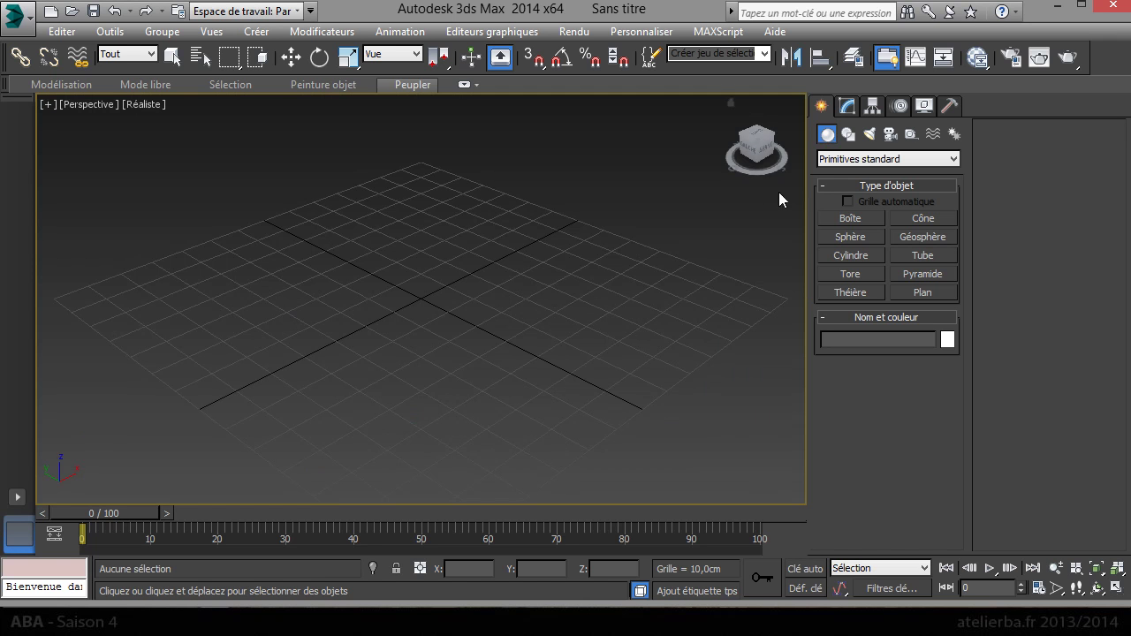
click(848, 219)
drag(391, 219, 397, 379)
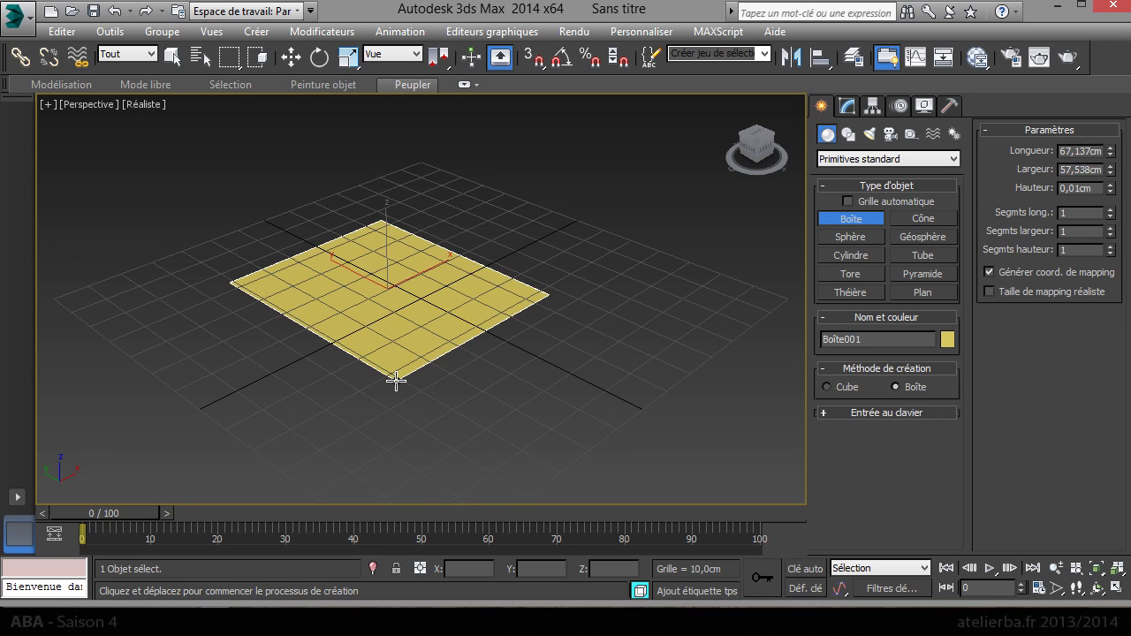
click(311, 242)
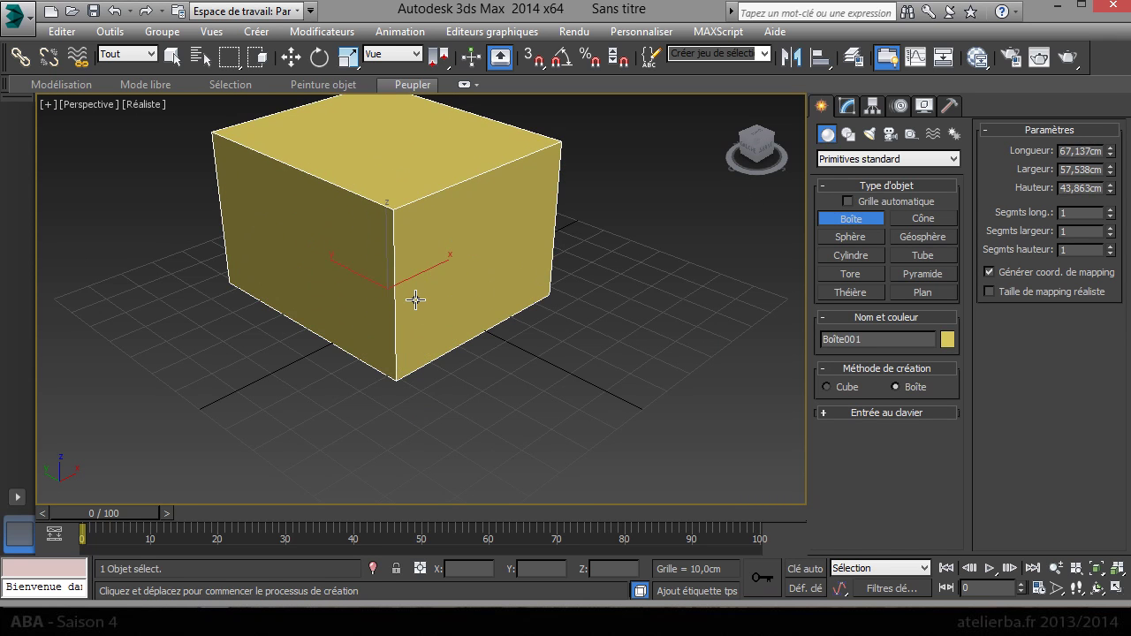
right_click(397, 235)
Set the box's length to 700 cm, its width to 400 cm and its height to 300 cm.
click(848, 106)
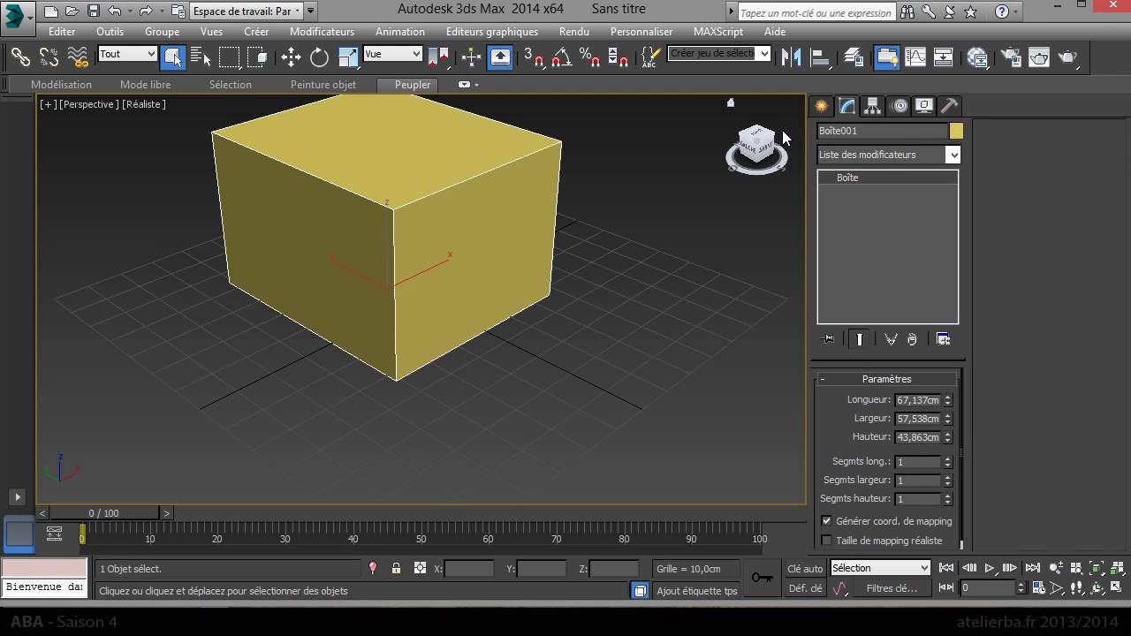
double_click(918, 399)
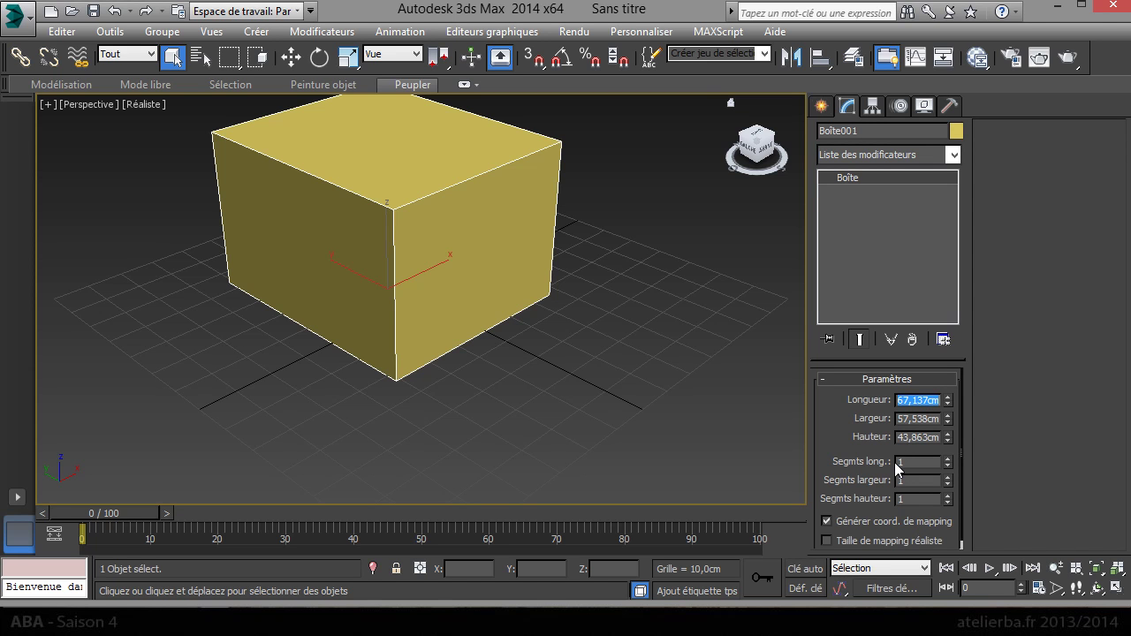
text(700)
key(Tab)
text(400)
key(Tab)
text(300)
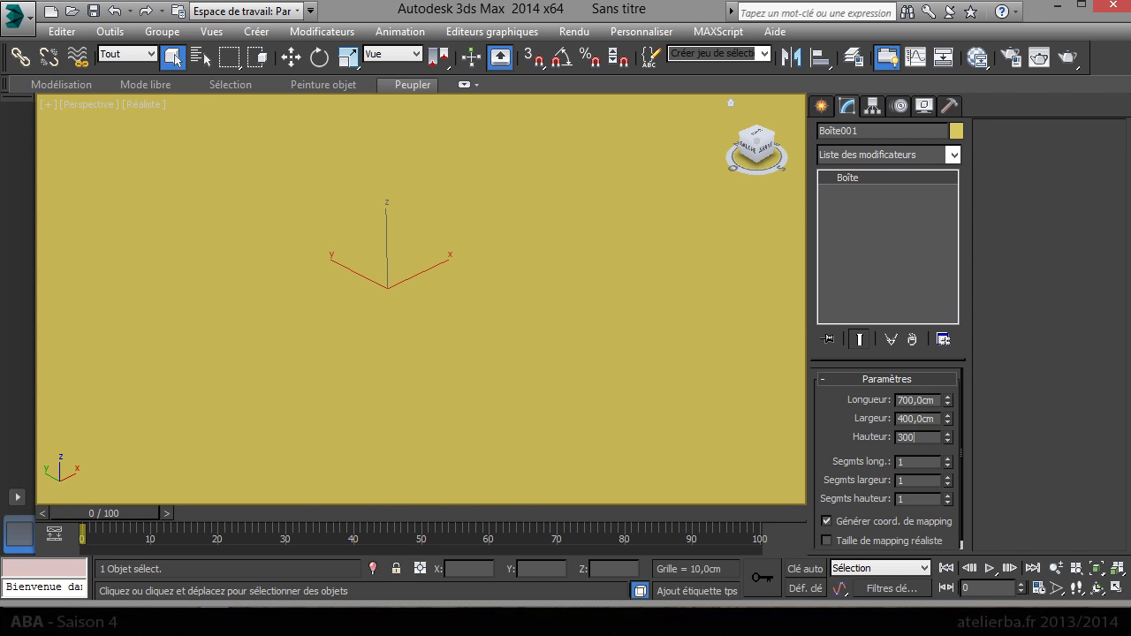
key(Return)
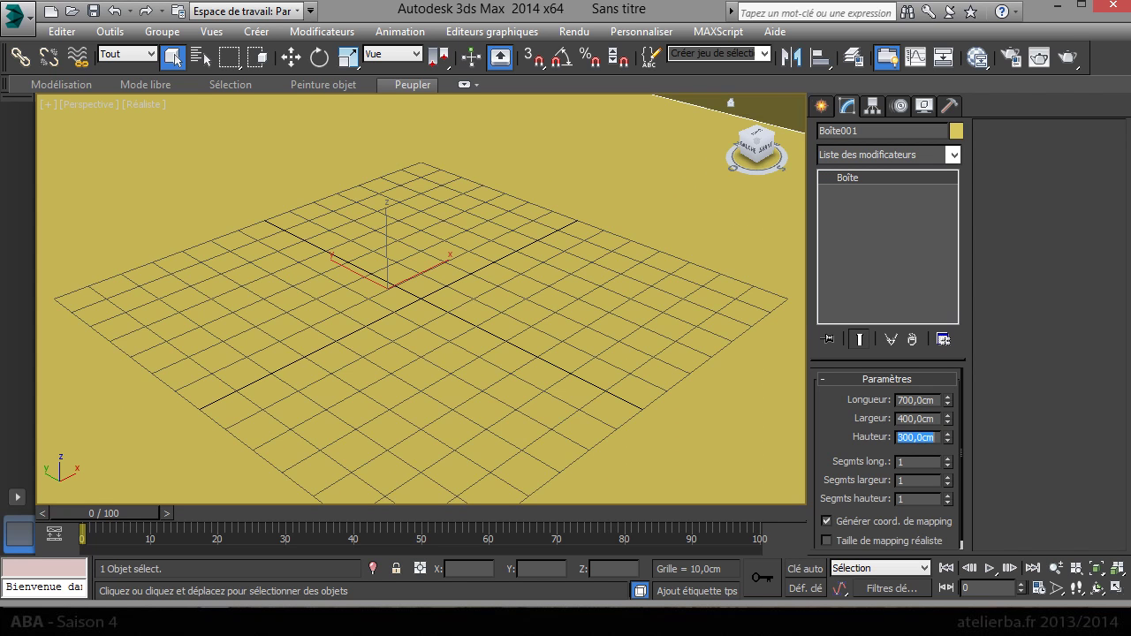
key(shift+Tab)
key(shift+Tab)
key(Tab)
key(Tab)
key(shift+Tab)
key(Tab)
key(shift+Tab)
key(Tab)
key(Tab)
key(shift+Tab)
key(shift+Tab)
key(shift+Tab)
key(Tab)
key(Tab)
key(Tab)
key(Tab)
key(Tab)
key(shift+Tab)
key(shift+Tab)
key(shift+Tab)
key(shift+Tab)
key(shift+Tab)
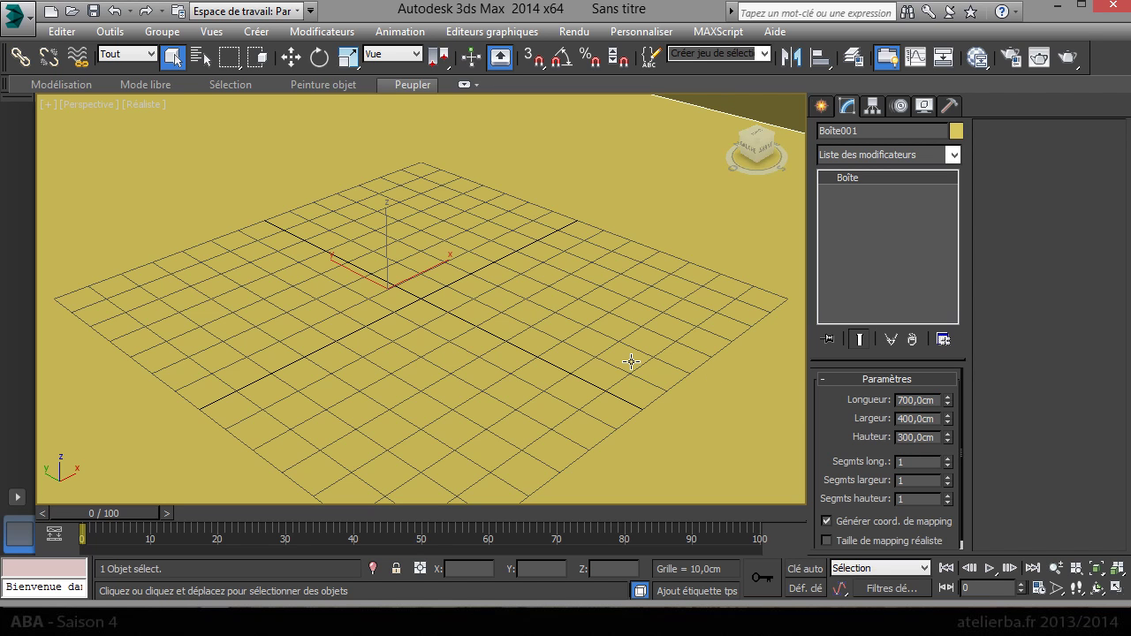
double_click(925, 410)
key(Return)
Convert the box to an editable polygon object and select the polygon of its near short end.
key(z)
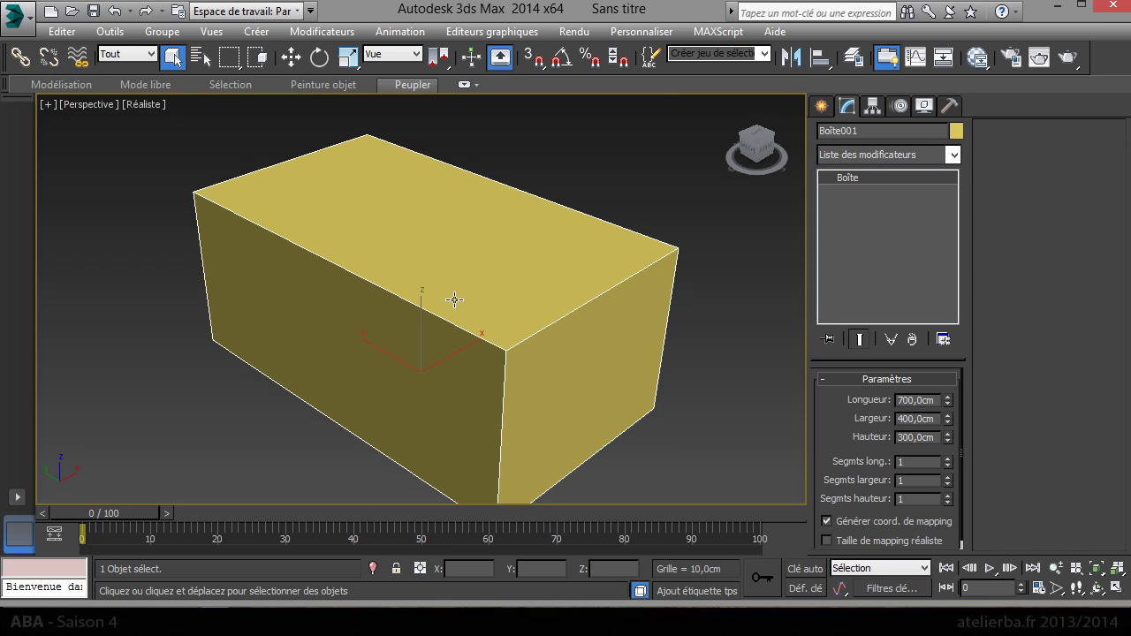
right_click(454, 256)
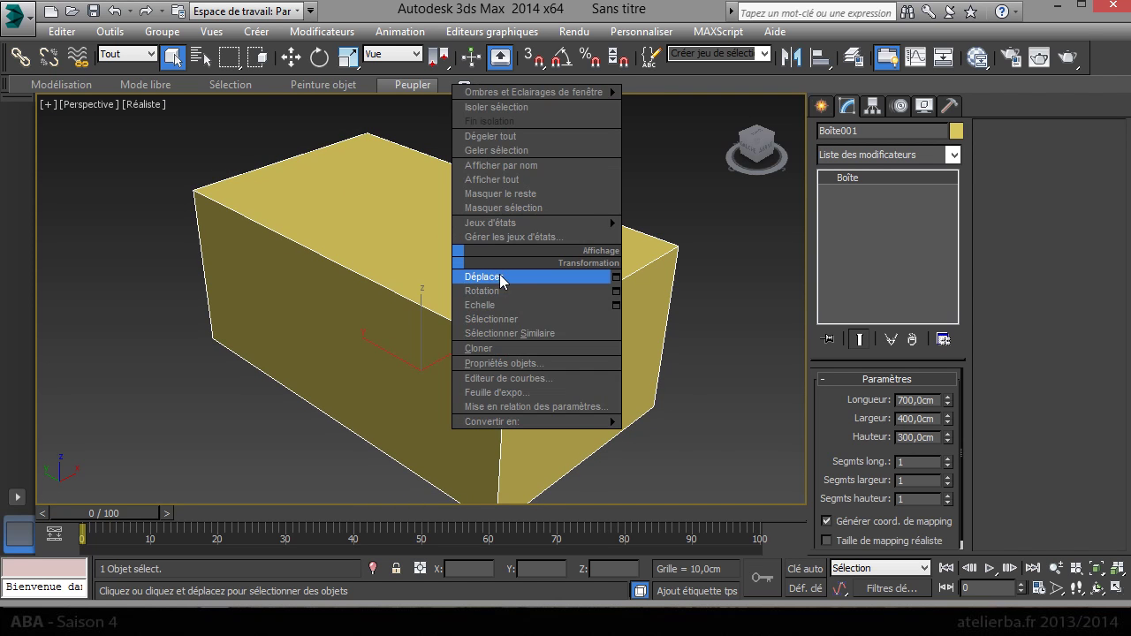
mouse_move(548, 420)
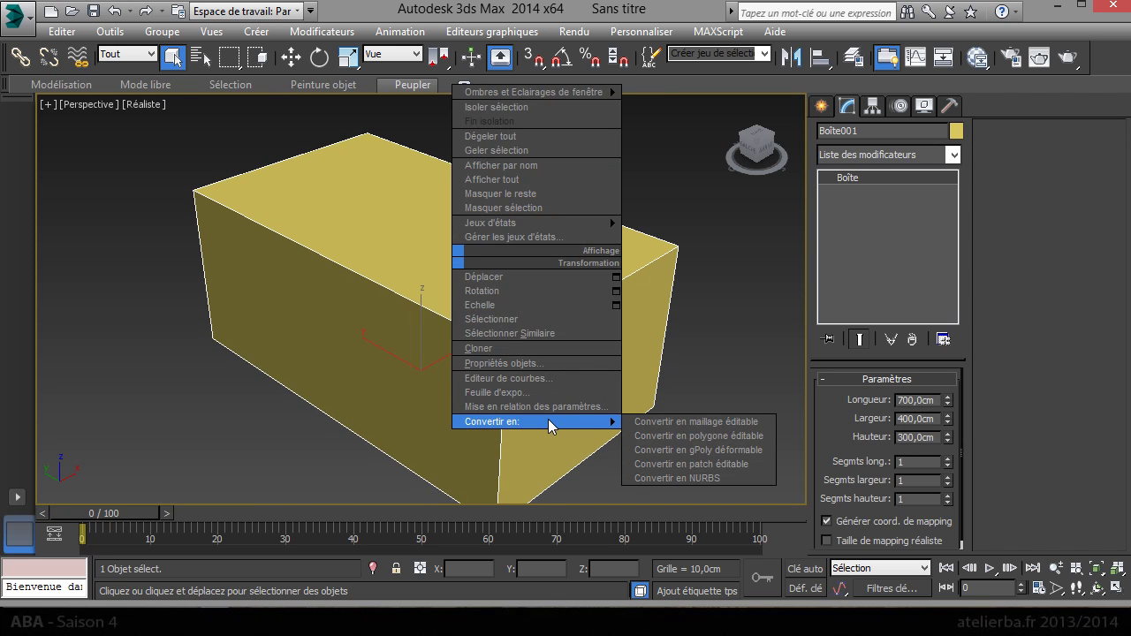
click(687, 437)
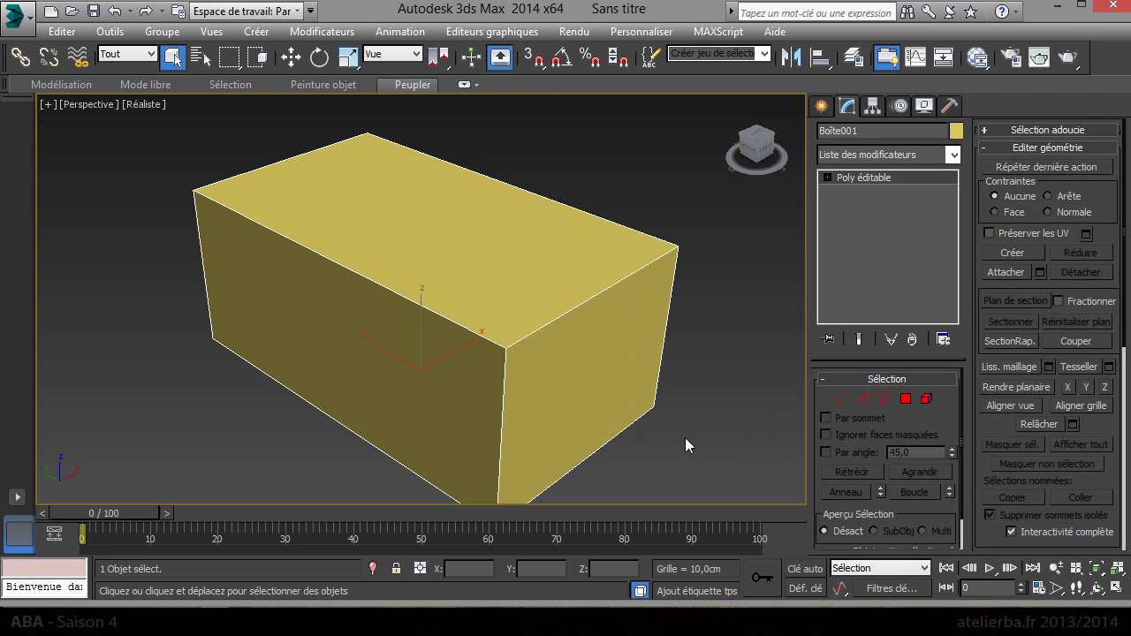
click(905, 398)
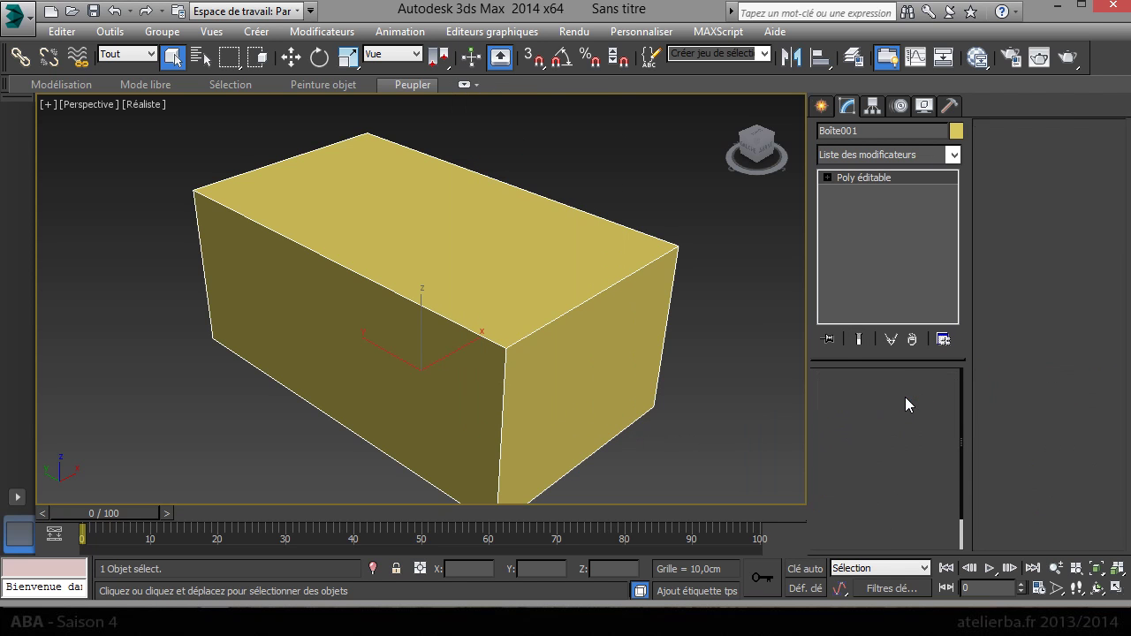
click(595, 383)
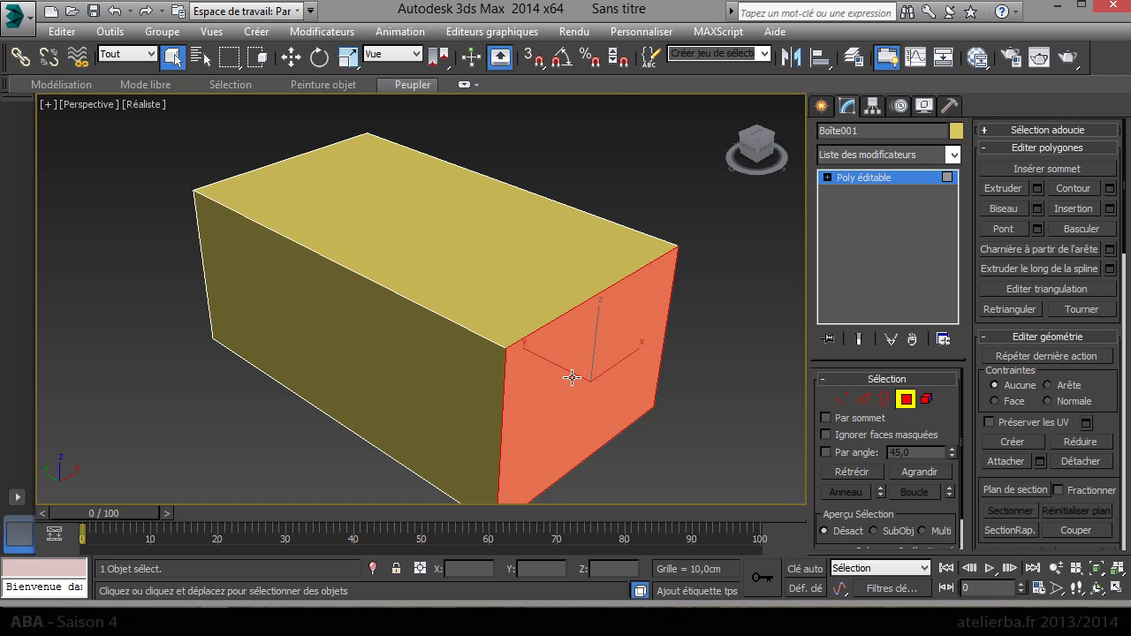
right_click(623, 303)
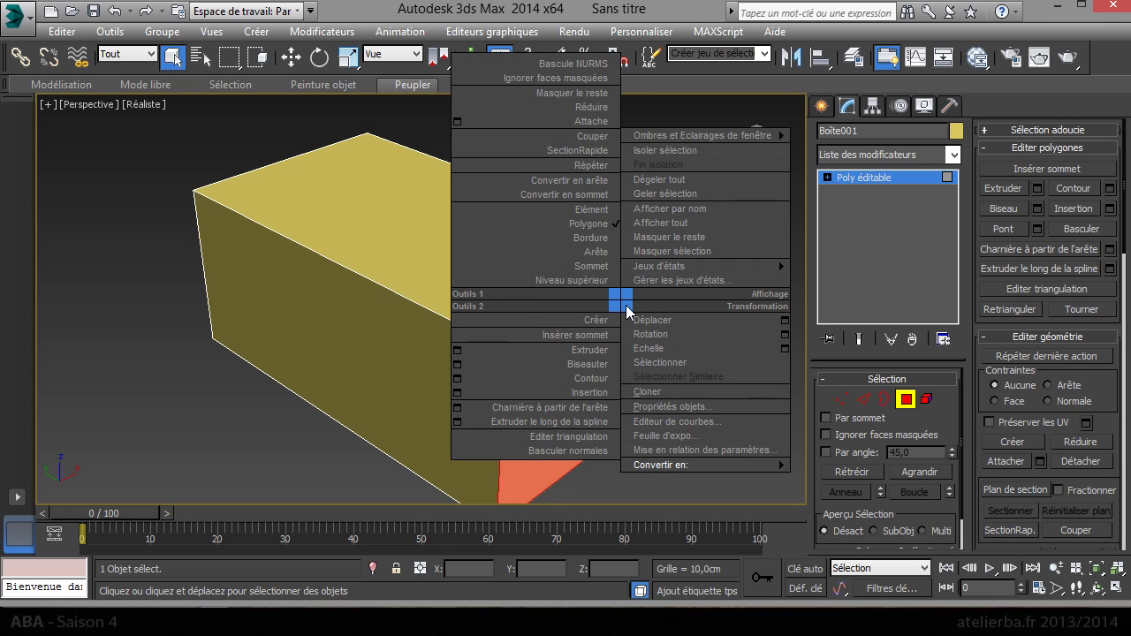
click(596, 393)
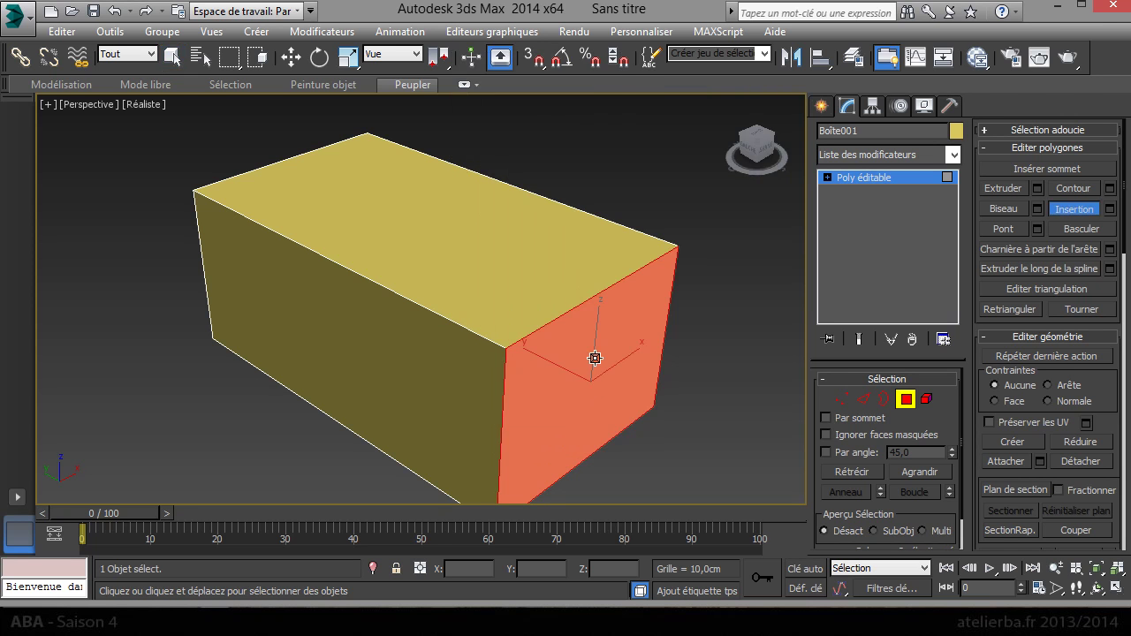
drag(597, 346, 557, 371)
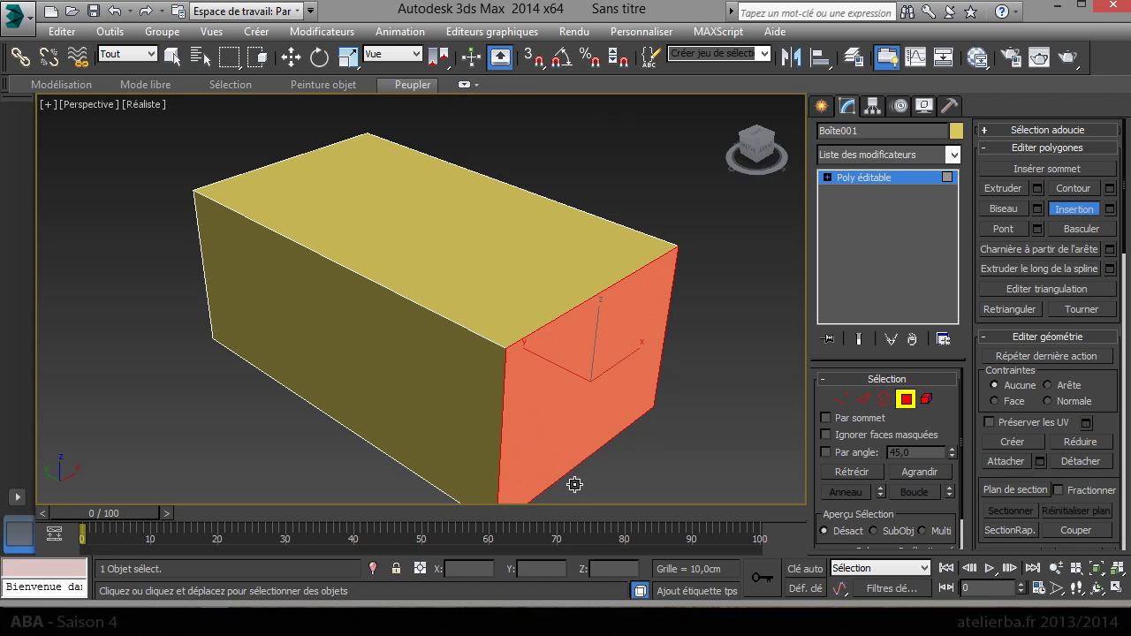
right_click(570, 338)
Inset the selected end polygon by 30 cm, then delete the inner polygon to open that end of the box.
right_click(567, 334)
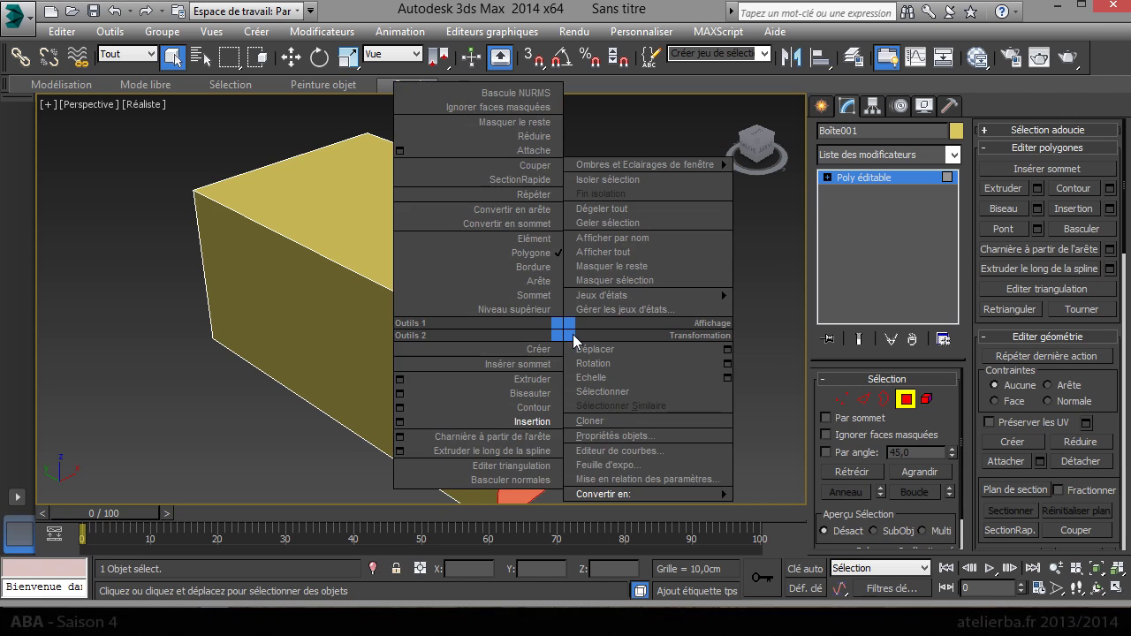
click(401, 424)
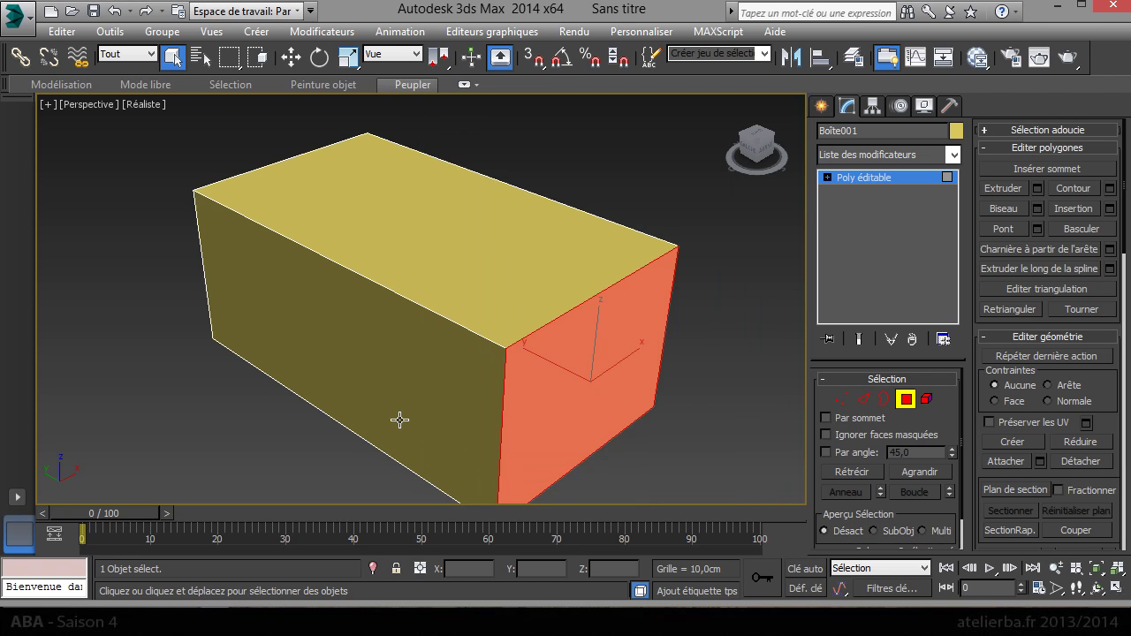
click(470, 335)
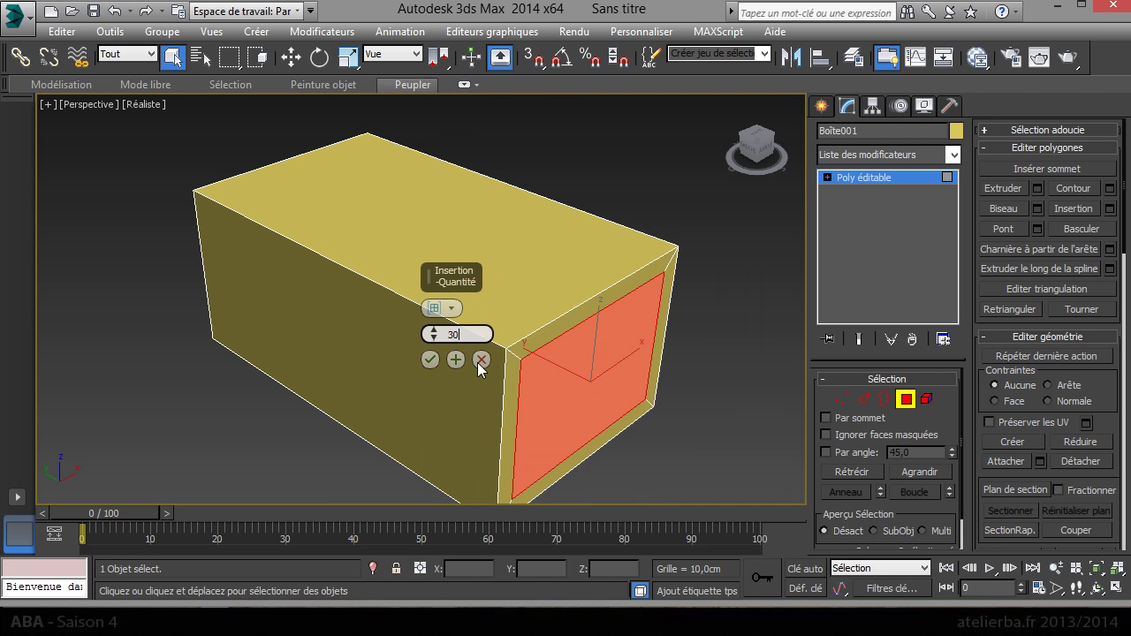
key(Return)
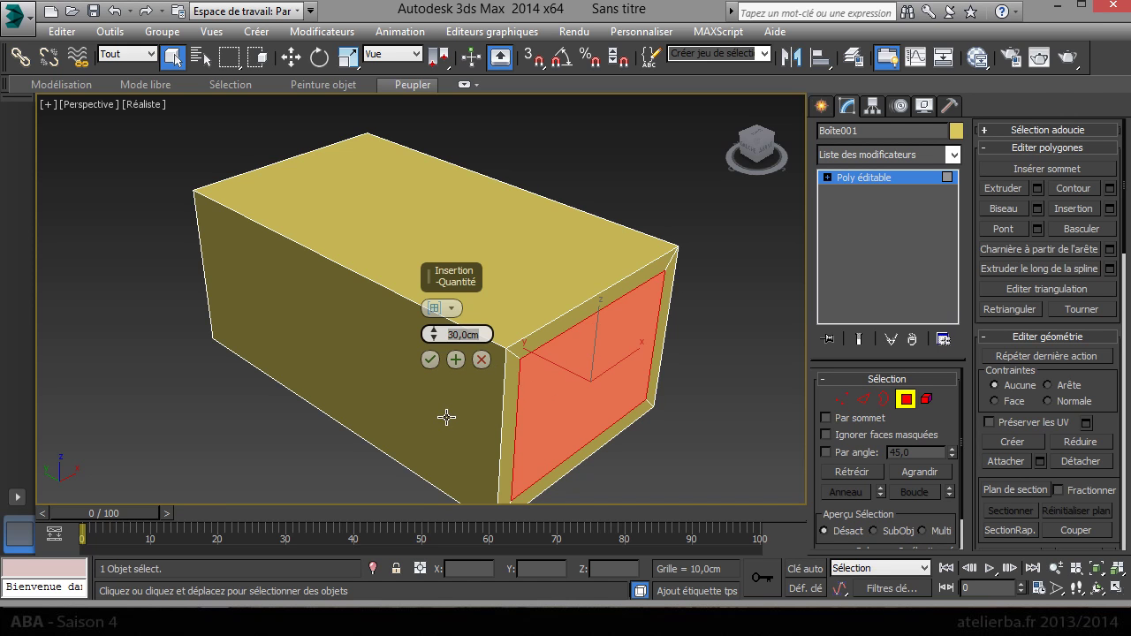
click(429, 360)
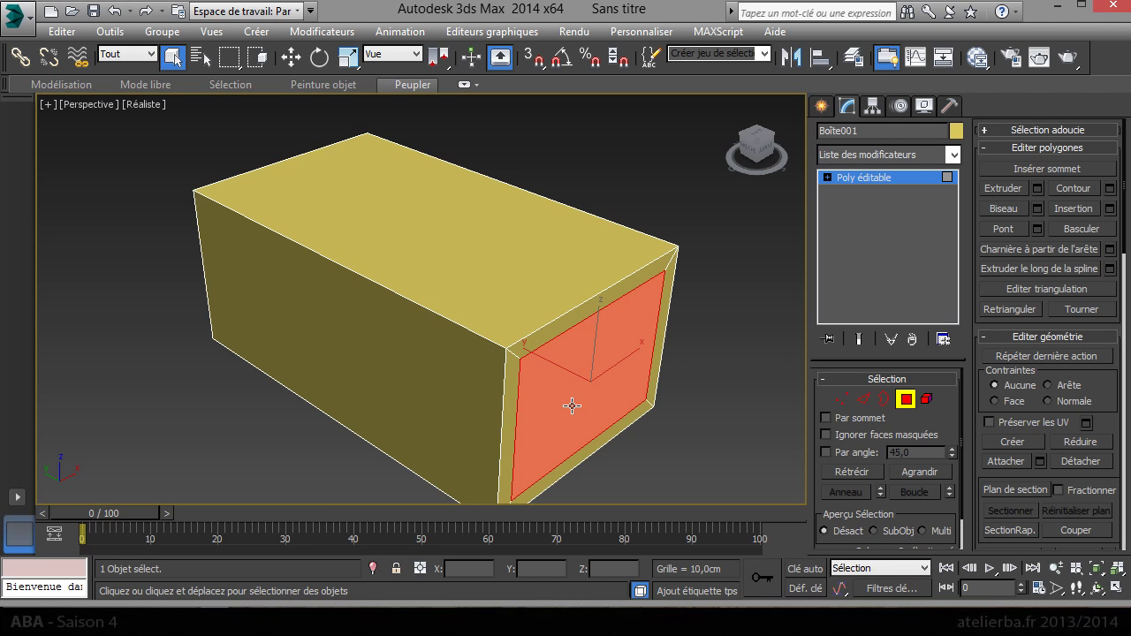
key(Delete)
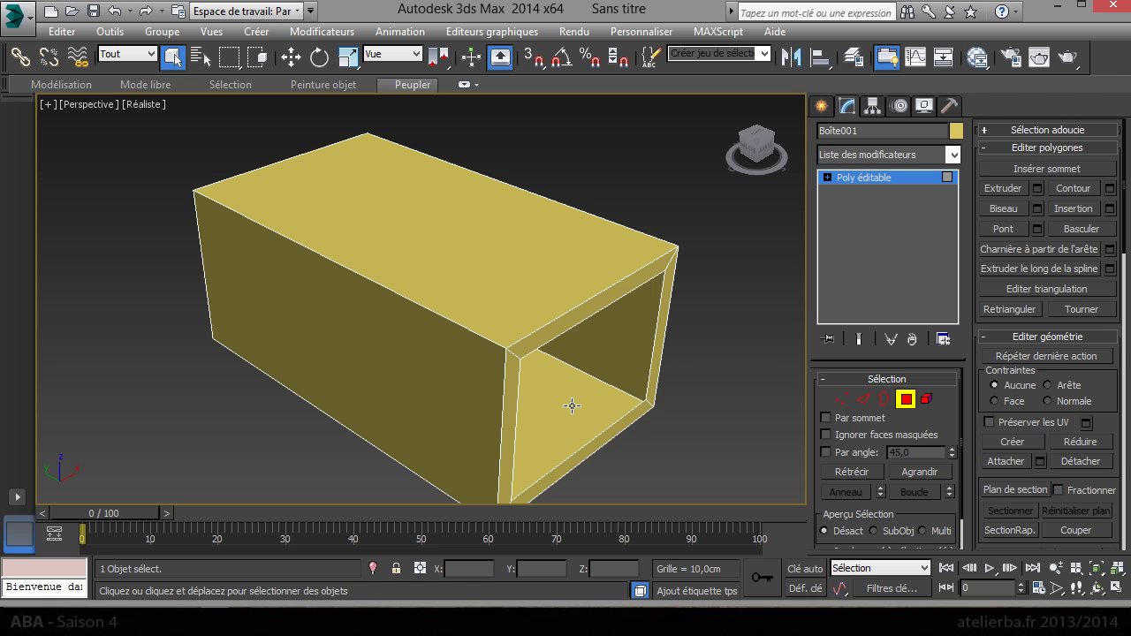
click(904, 402)
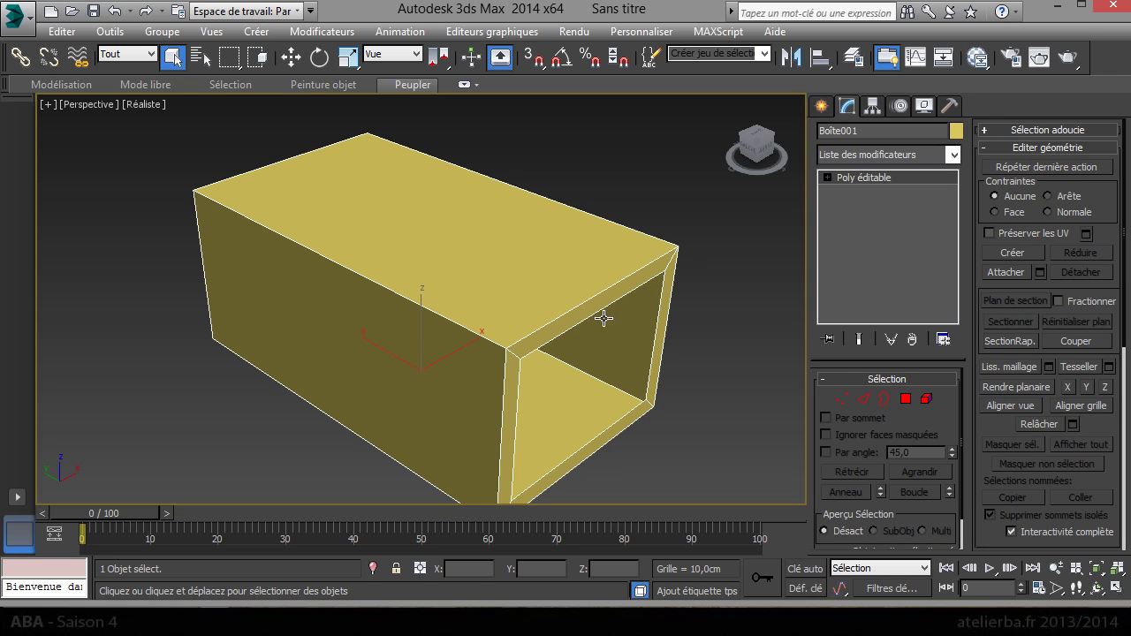
Select the whole box at element level and render the Perspective view.
click(925, 398)
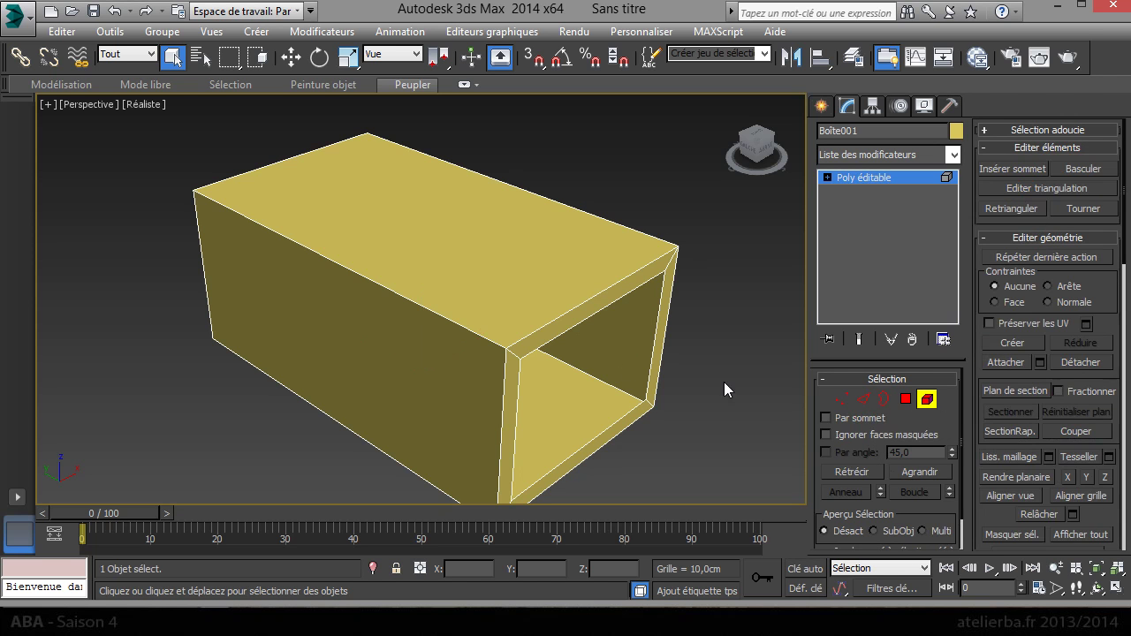
click(629, 340)
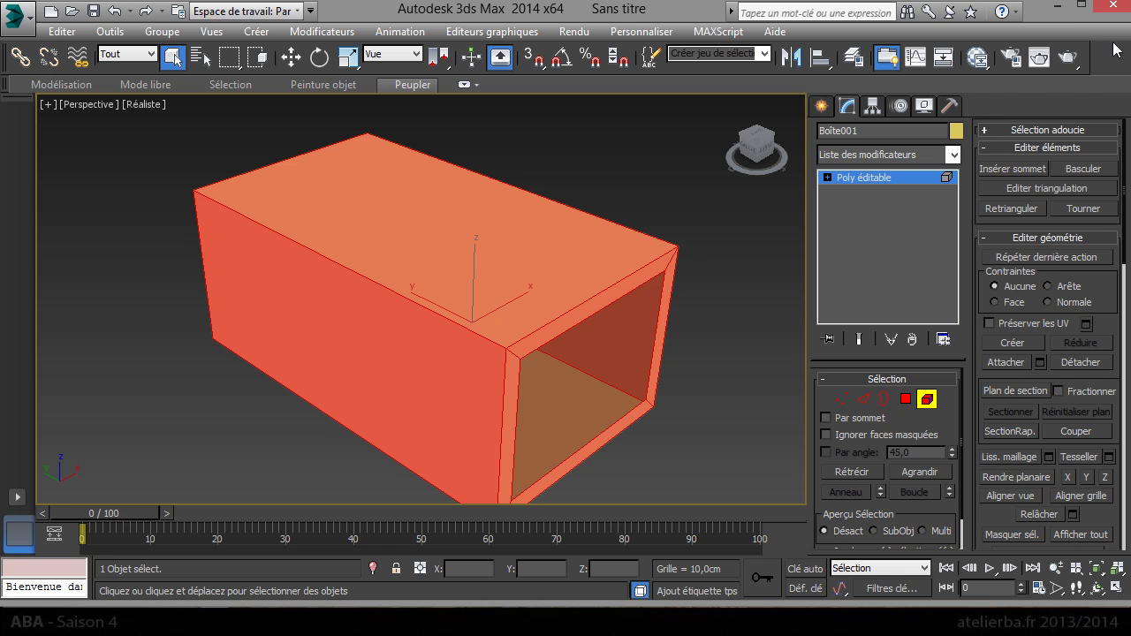
click(1068, 60)
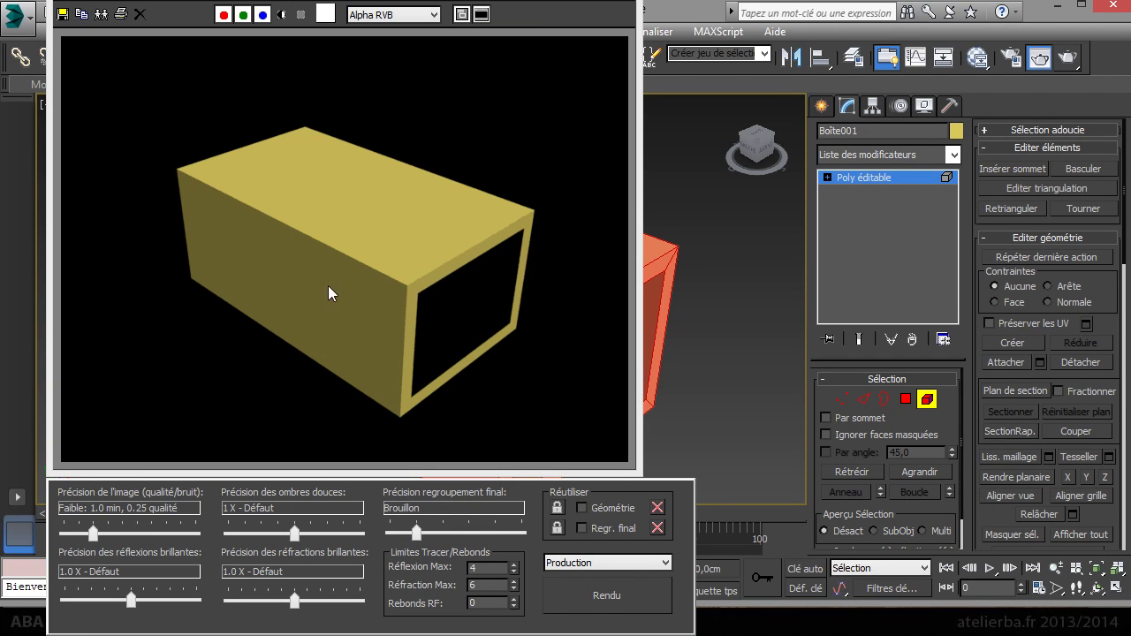
Hide the extra render controls around the rendered image, then close the render window.
click(484, 13)
drag(486, 13, 518, 96)
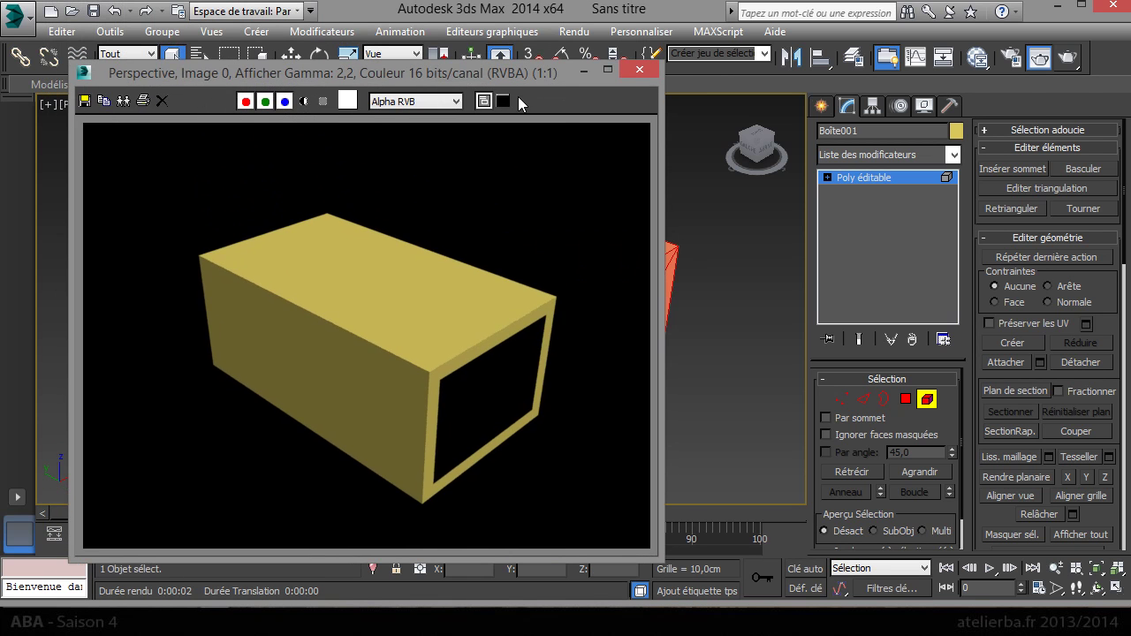
click(503, 101)
click(503, 157)
drag(538, 73, 512, 53)
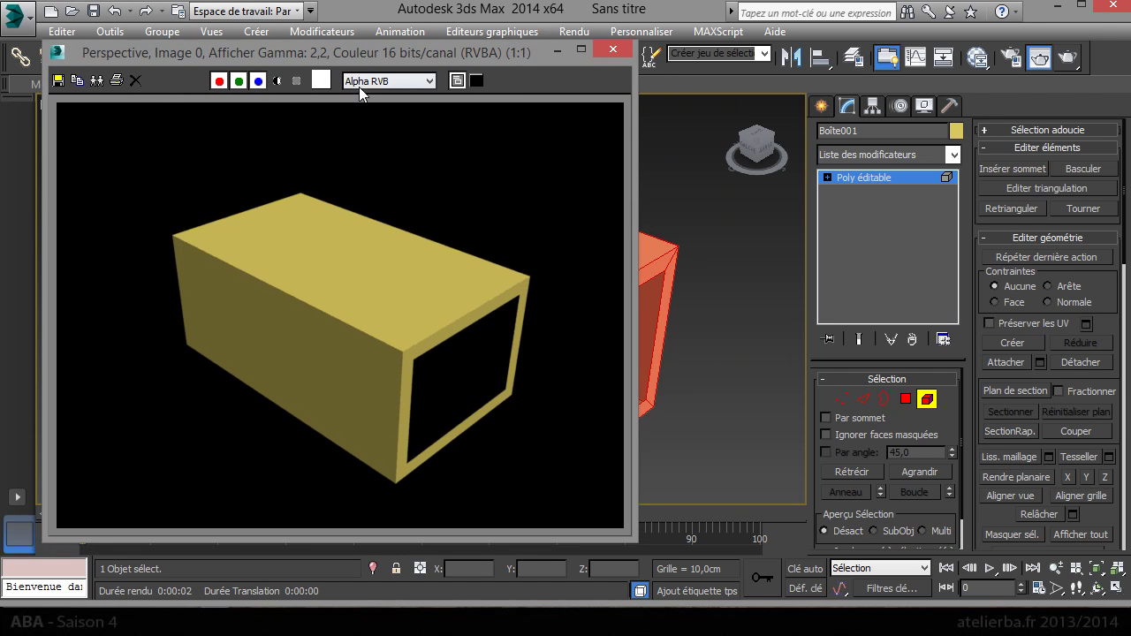
click(476, 81)
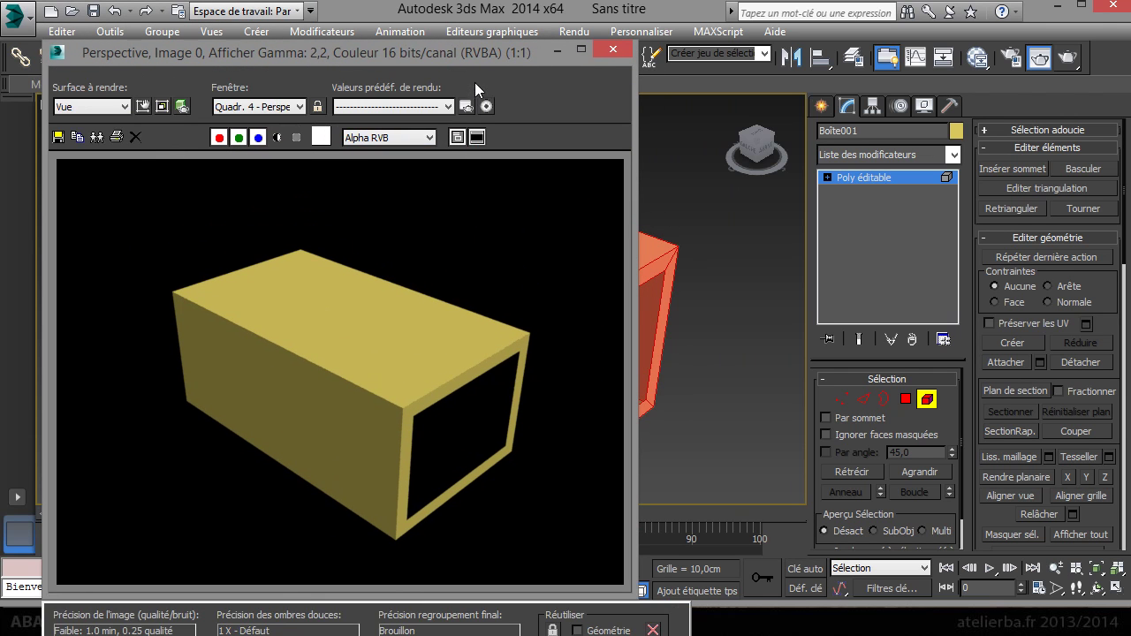
click(477, 137)
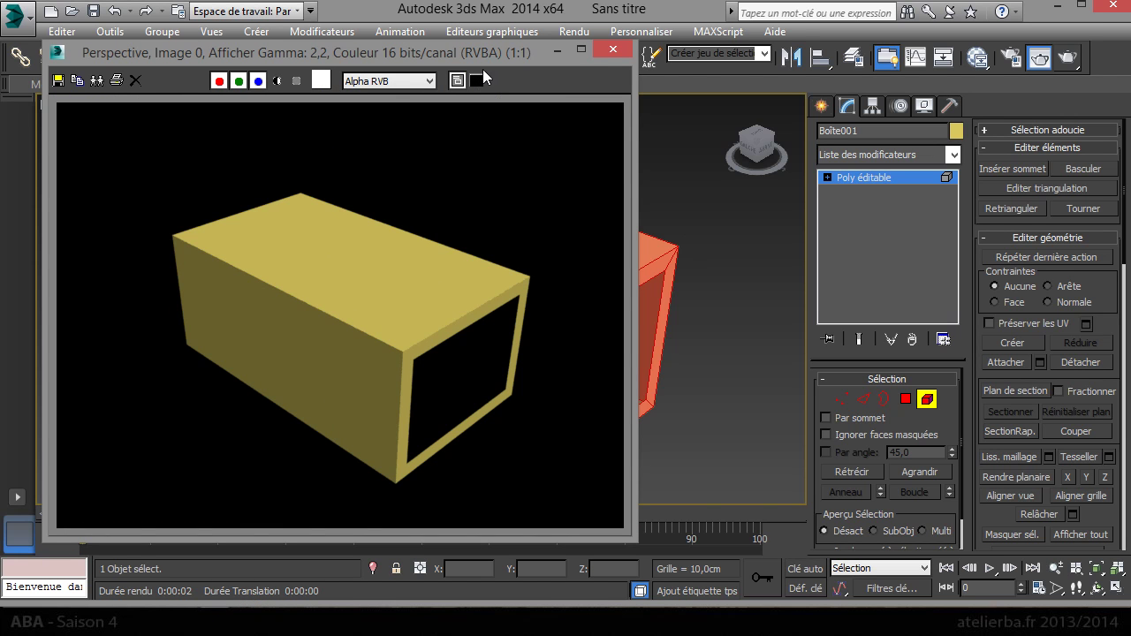
click(613, 50)
Flip the box element's faces inward, test-render the Perspective view, and leave element level.
middle_drag(676, 328, 613, 273)
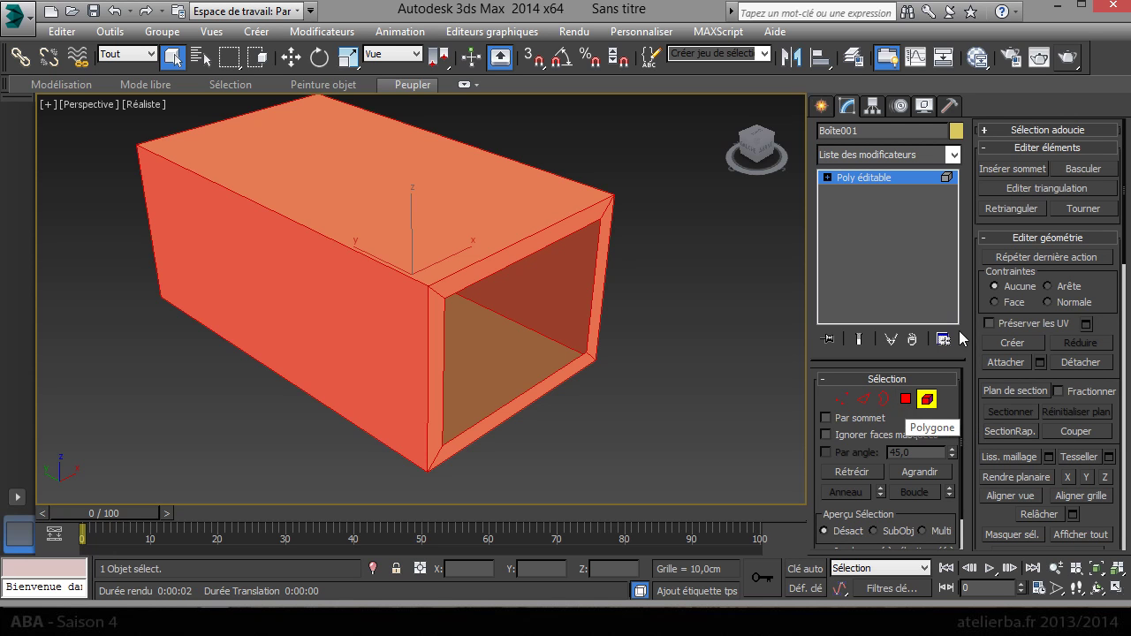
click(1082, 169)
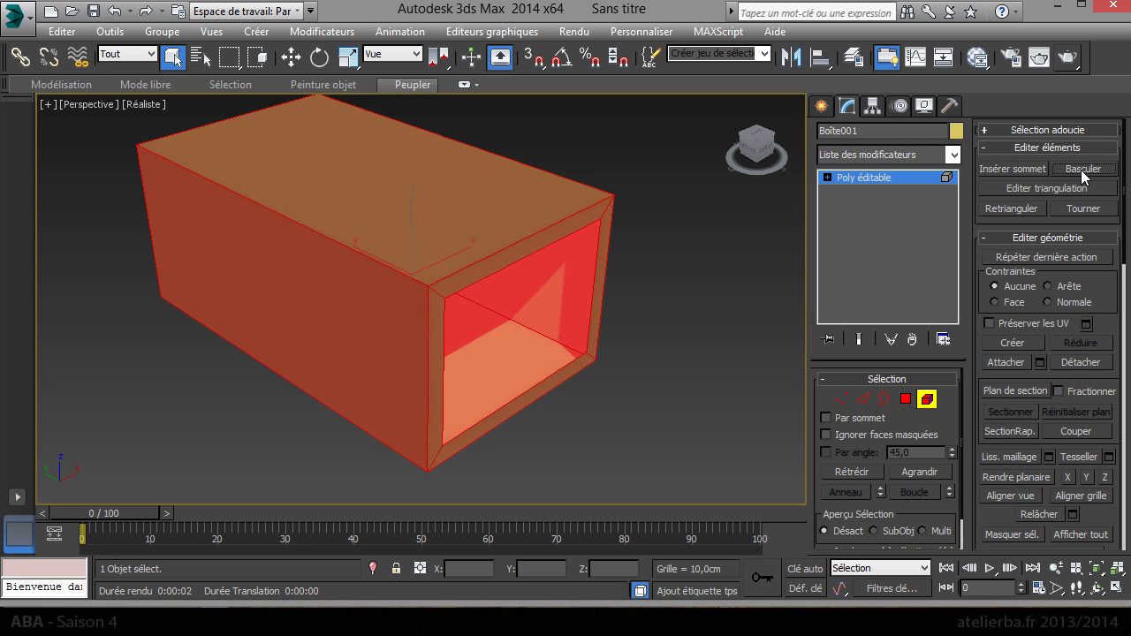
click(1067, 57)
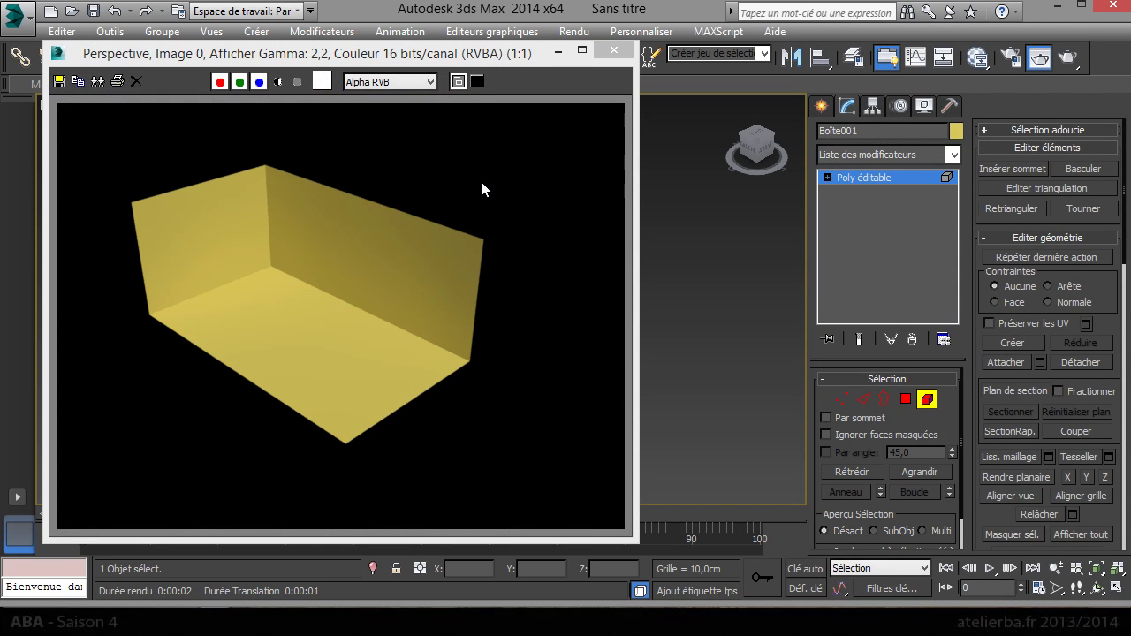
click(613, 50)
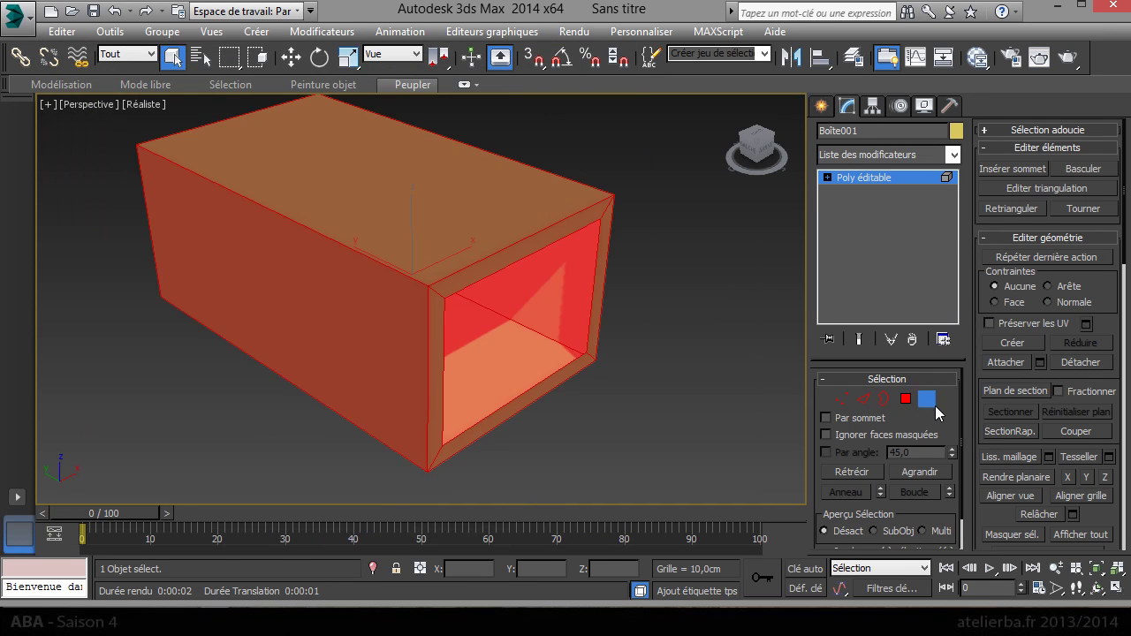
click(927, 401)
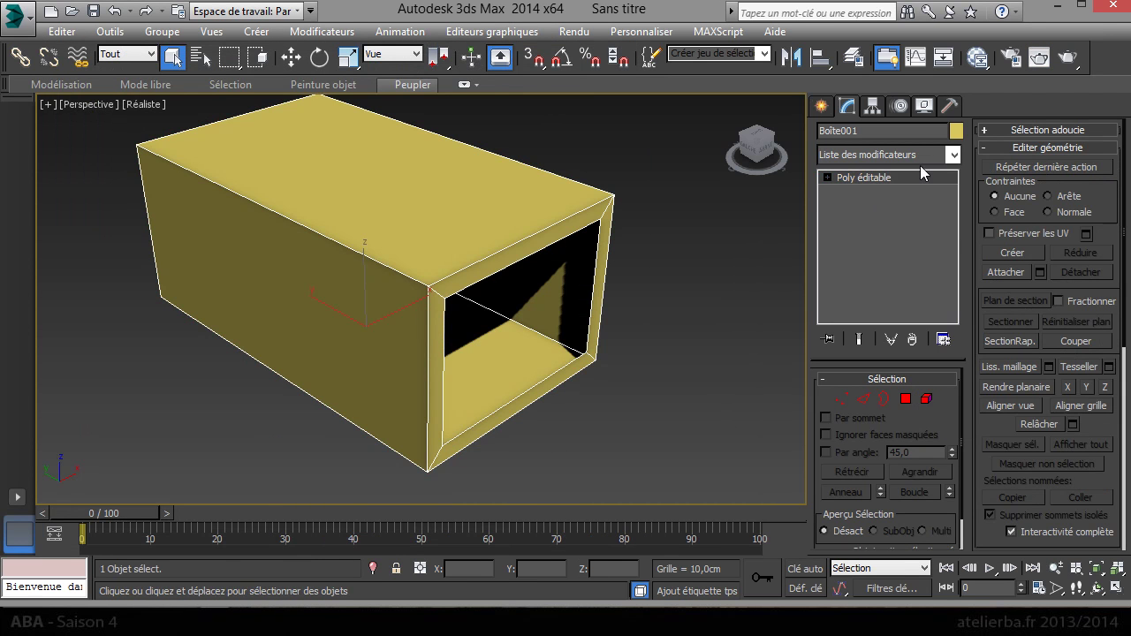
Add a Coque (Shell) modifier to the box with an outer amount of 20 cm.
click(954, 155)
scroll(957, 224, down, 3)
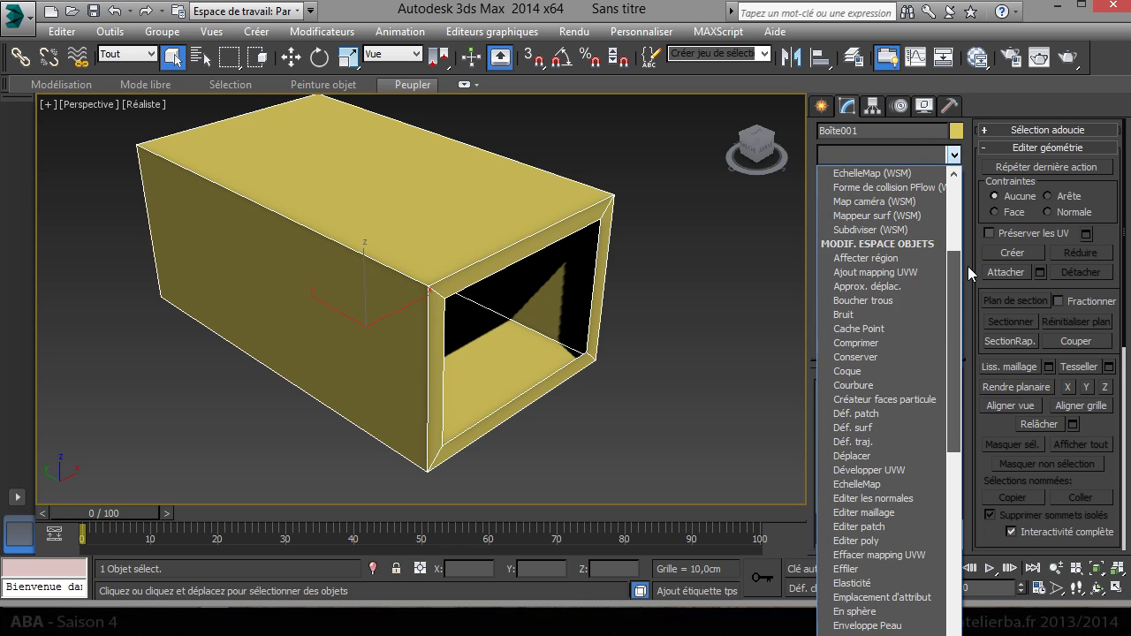
scroll(970, 275, down, 2)
scroll(977, 301, up, 5)
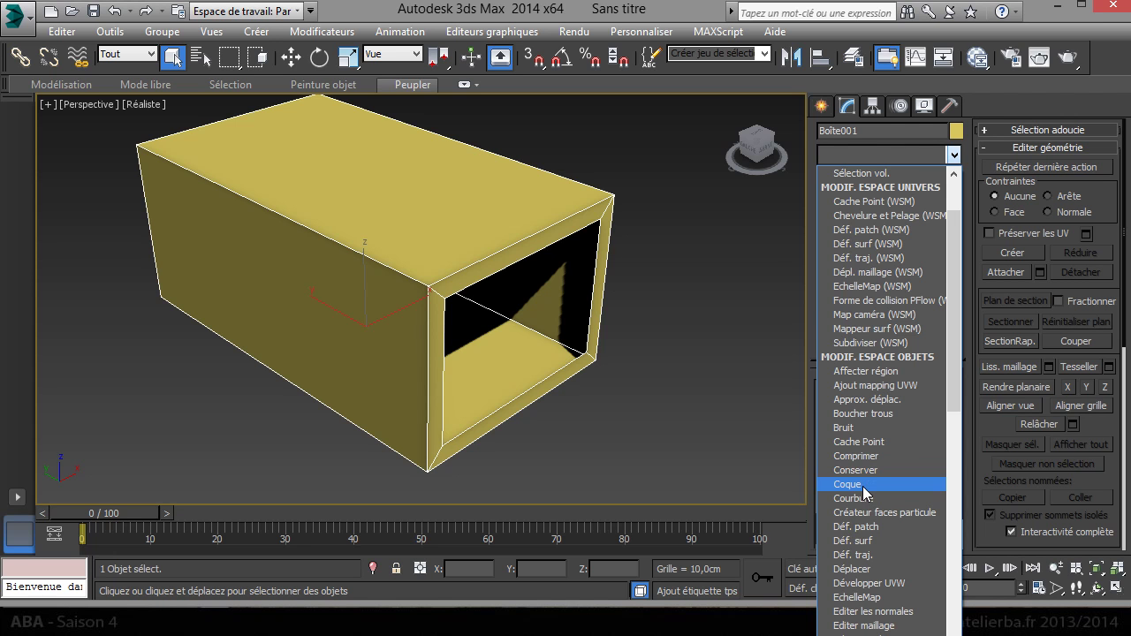
click(862, 486)
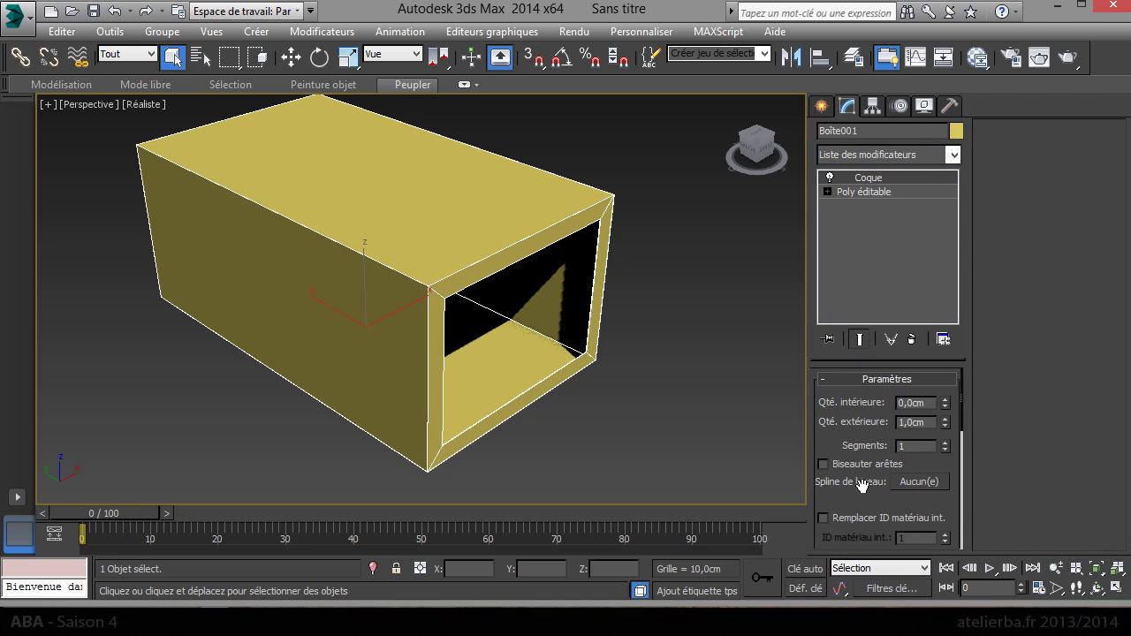
double_click(920, 424)
text(20)
key(Return)
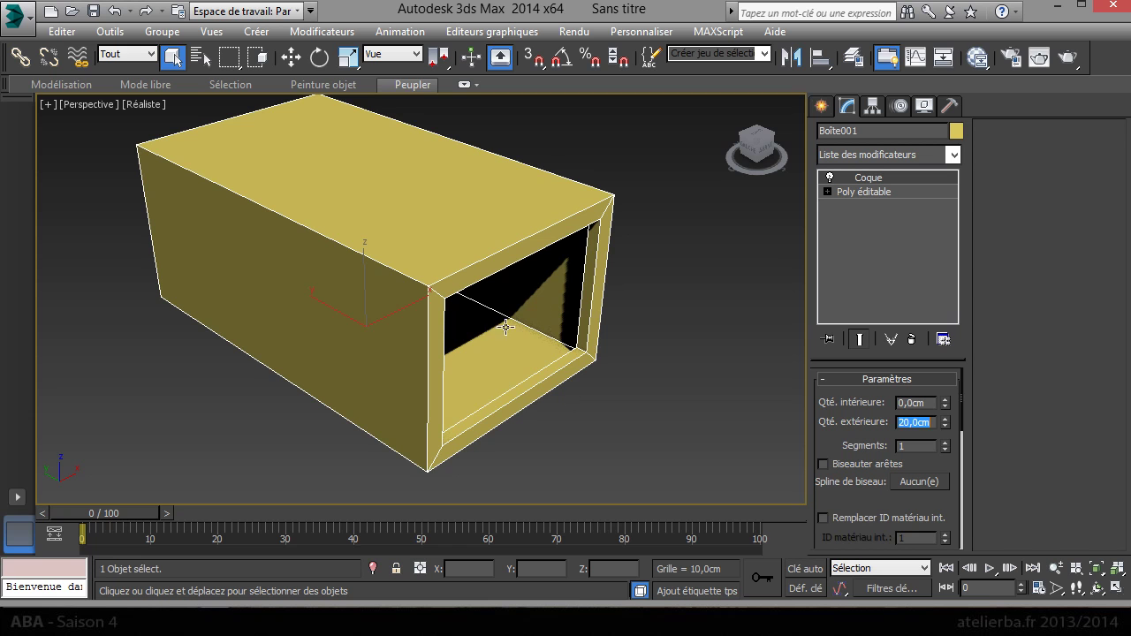
Reset the shell's outer amount to 0 cm and set its inner amount to 20 cm.
right_click(947, 422)
click(936, 403)
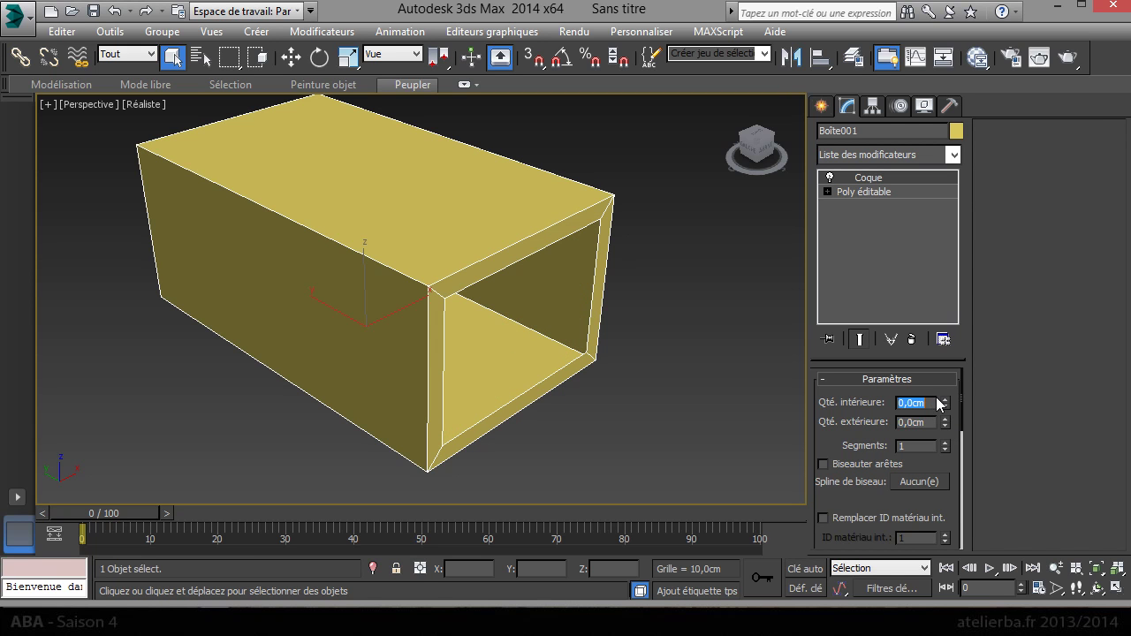
text(20)
key(Return)
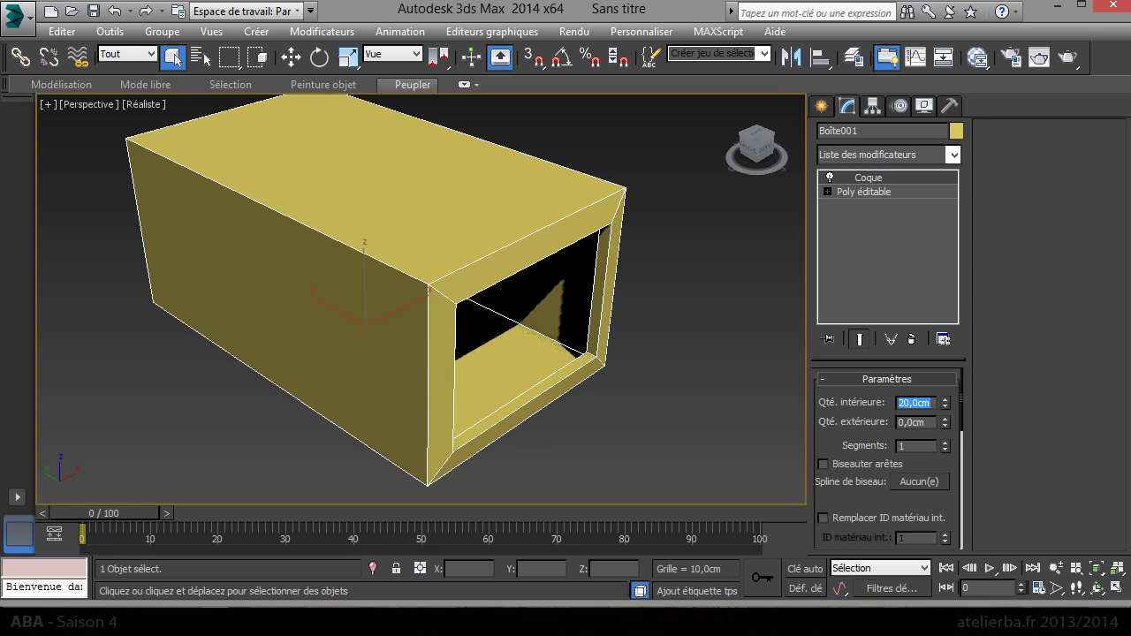
Enable the shell's Redresser coins option to straighten the corners, and inspect the box from its open end.
click(758, 154)
drag(758, 155, 765, 156)
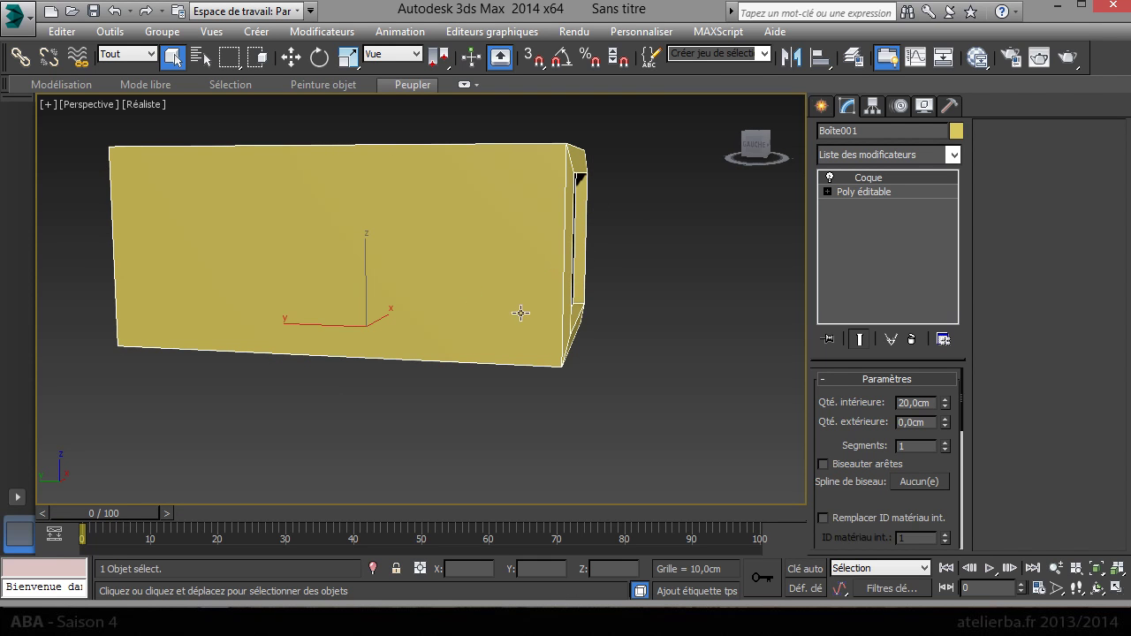
drag(843, 445, 924, 106)
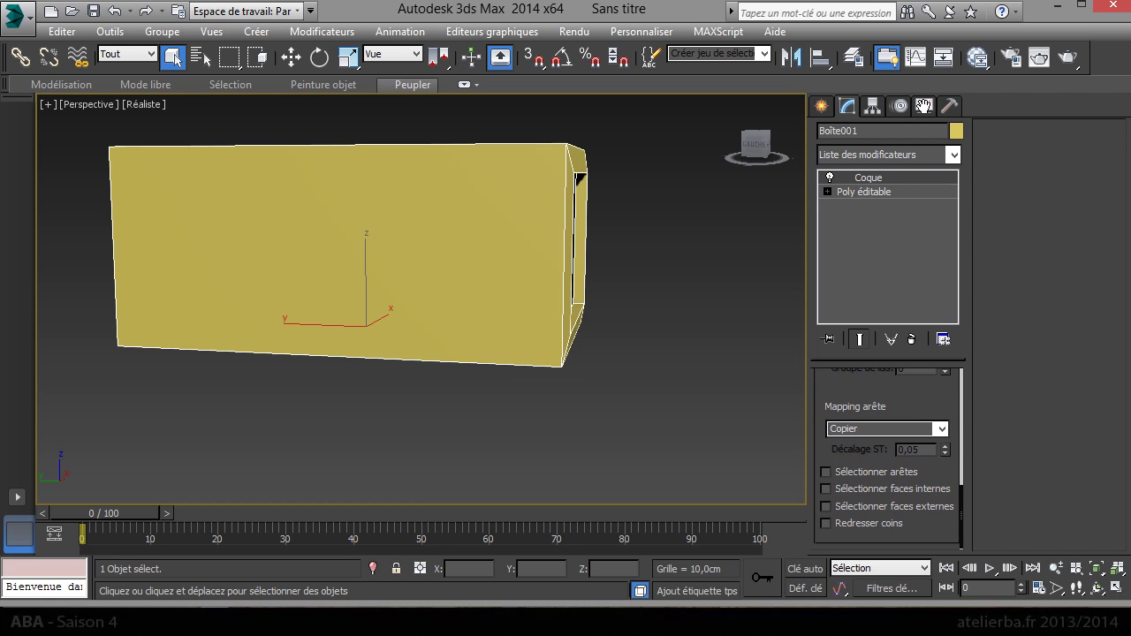
click(826, 524)
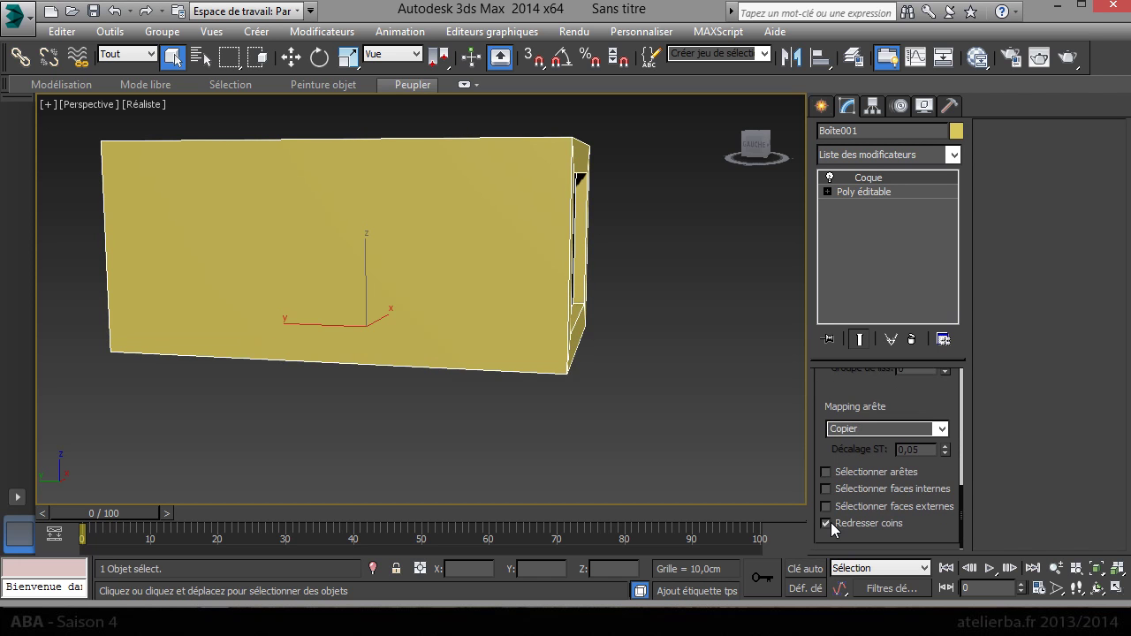
click(756, 145)
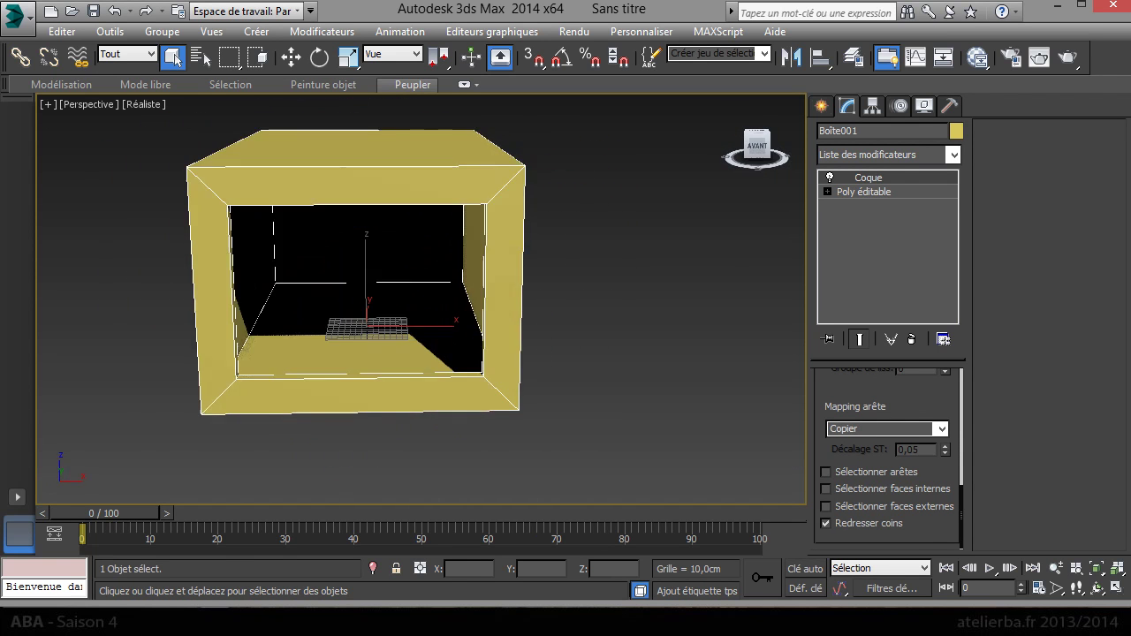
mouse_move(756, 146)
mouse_down()
mouse_move(820, 147)
mouse_move(755, 147)
mouse_move(795, 147)
mouse_move(764, 142)
mouse_up()
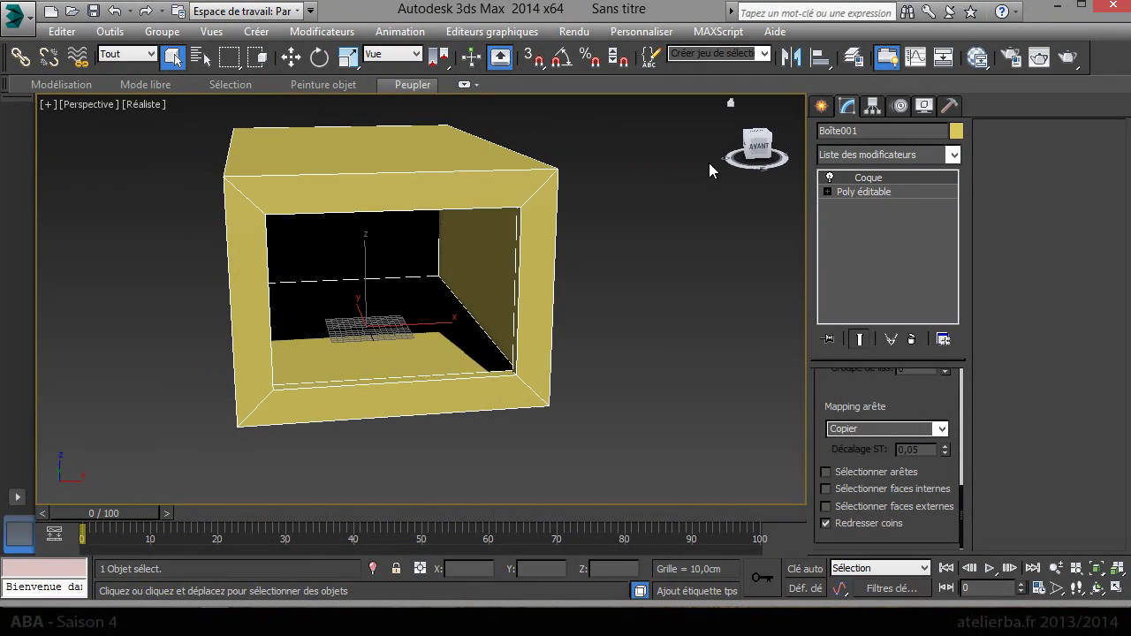
Place the shelled box at the origin by setting its X and Y positions to 0 cm.
click(822, 106)
right_click(536, 251)
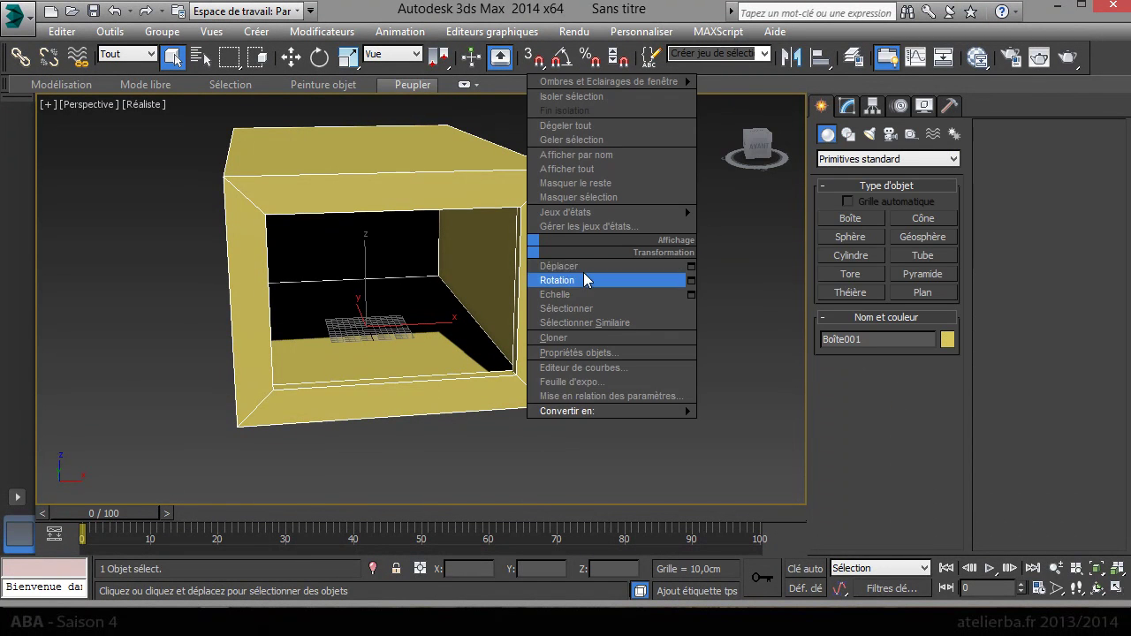
click(566, 263)
right_click(500, 570)
right_click(572, 571)
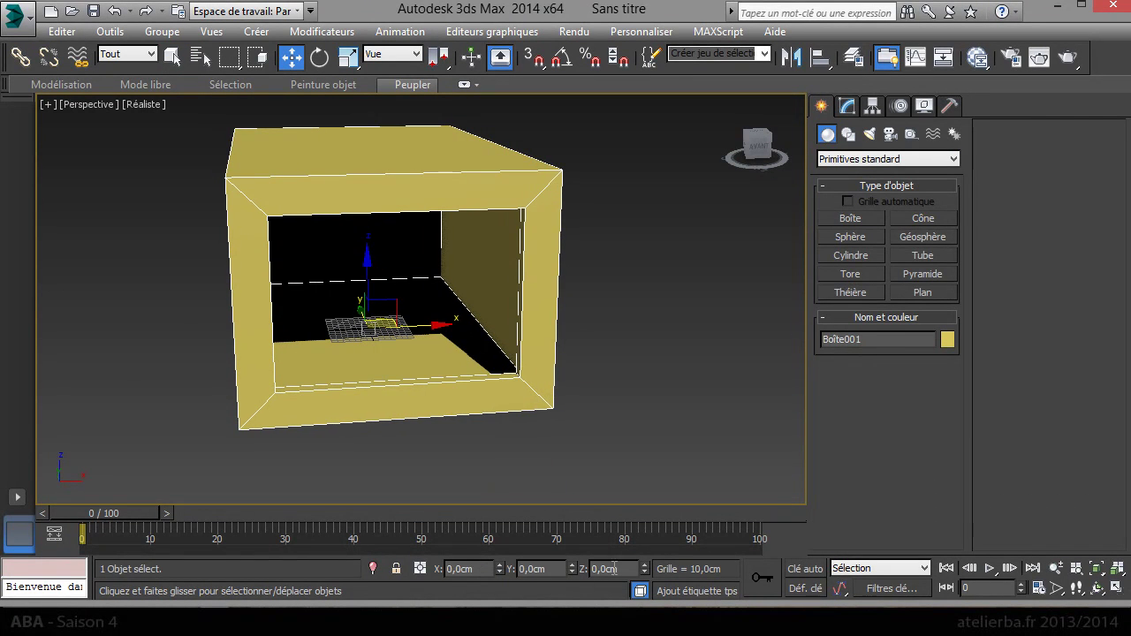
Draw a second box about 147 cm long, 148 cm wide and 183 cm high beside the room.
click(850, 218)
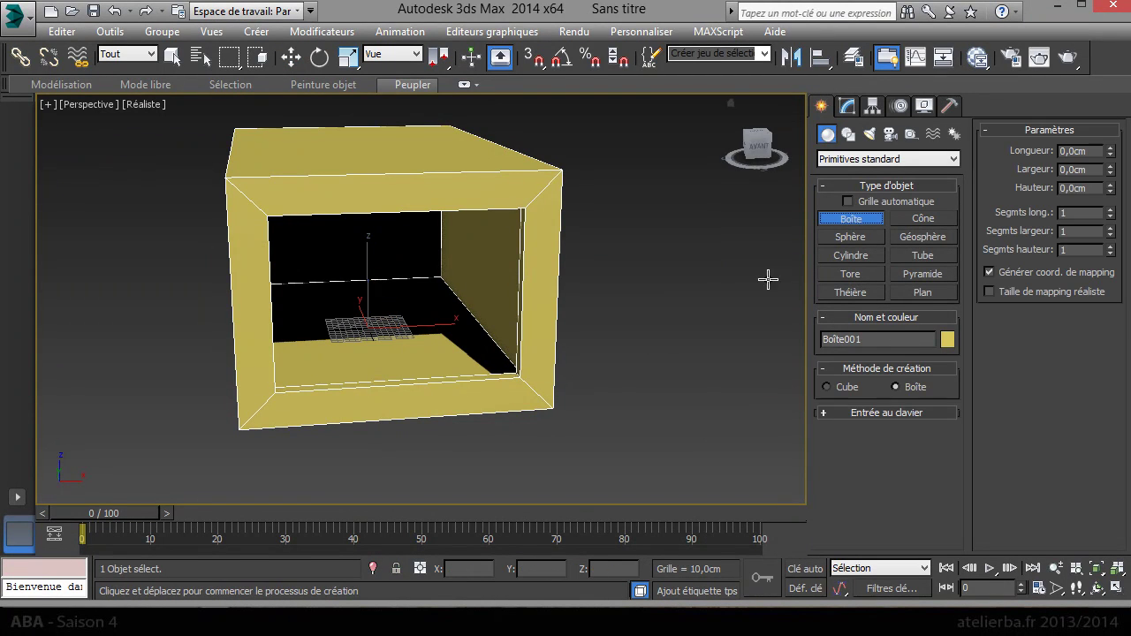
drag(661, 343, 610, 382)
click(619, 263)
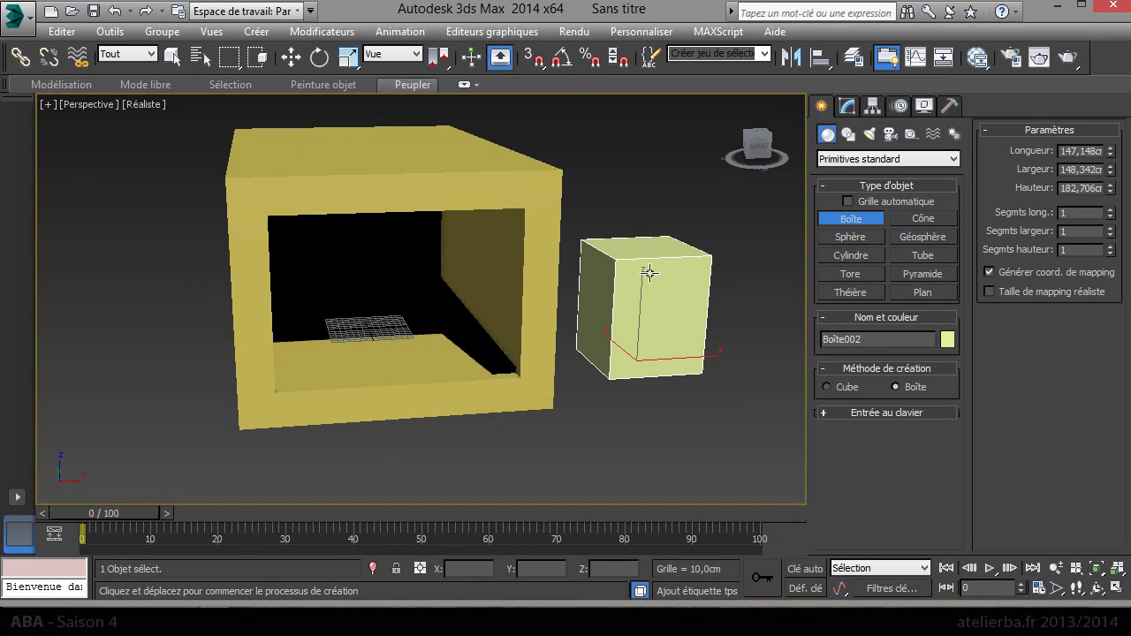
right_click(676, 269)
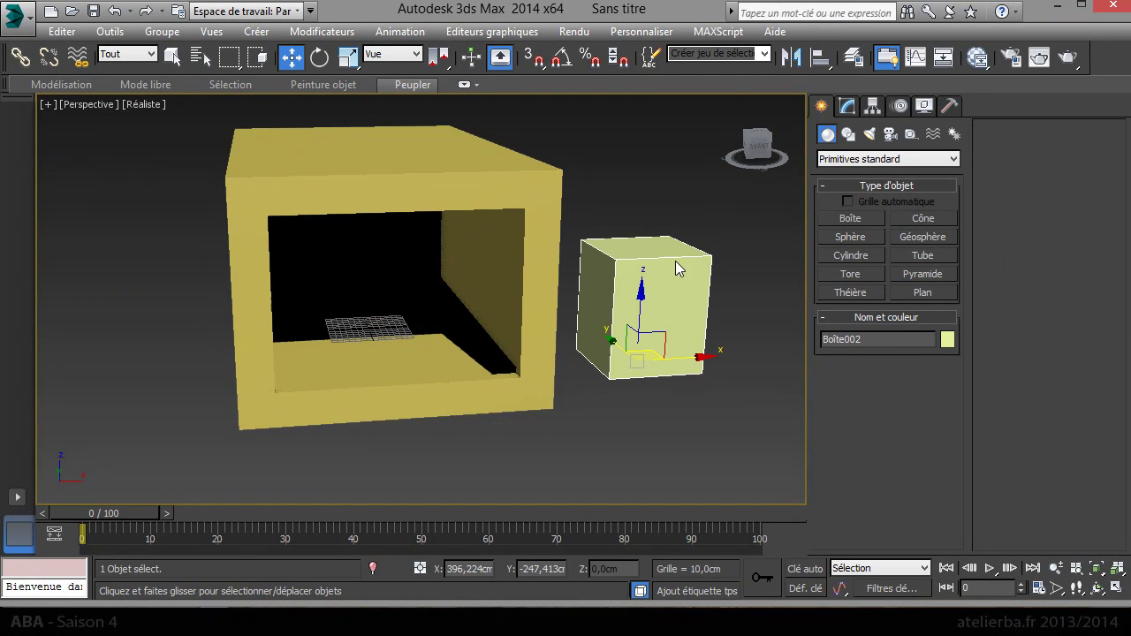
Set the second box's length to 100 cm, its width to 100 cm and its height to 210 cm.
click(848, 107)
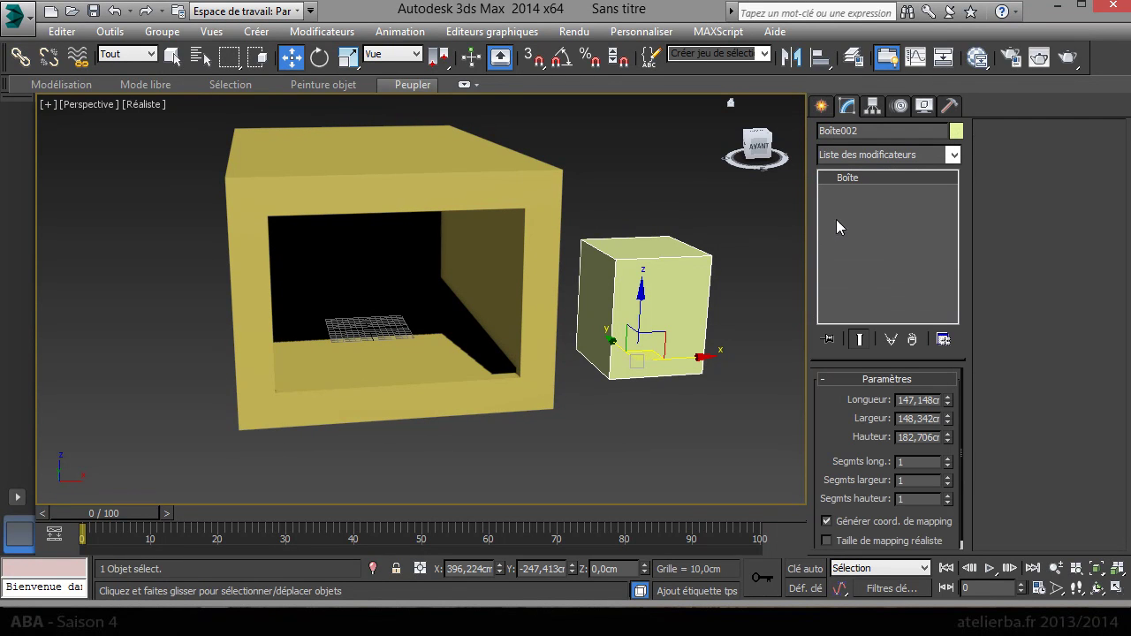
click(918, 403)
text(100)
key(Tab)
text(100)
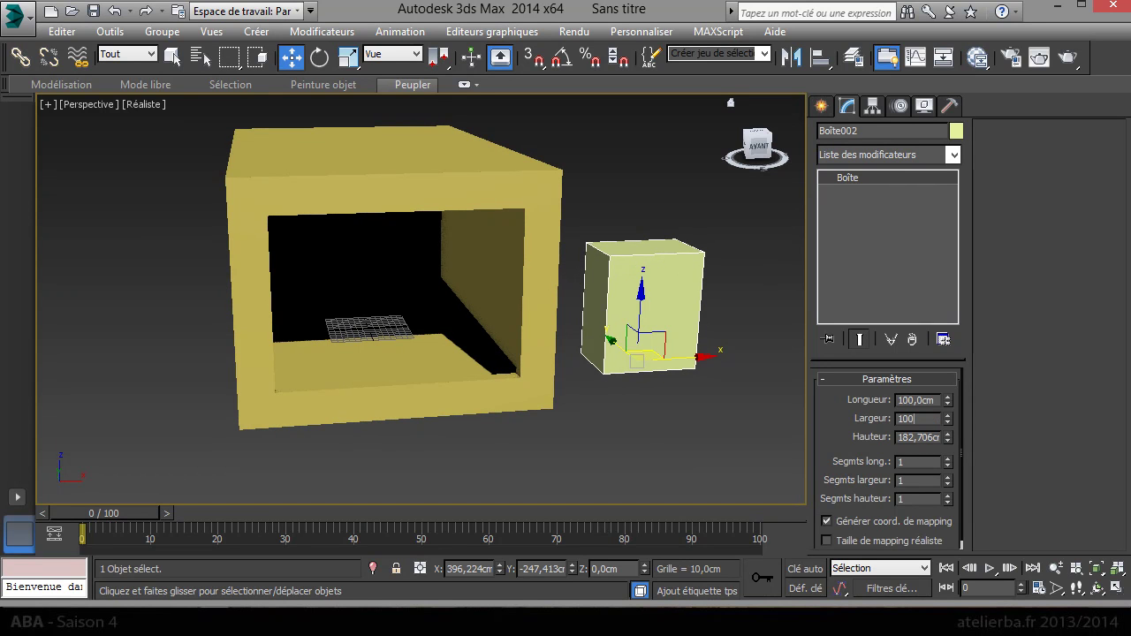
key(Tab)
text(210)
key(Return)
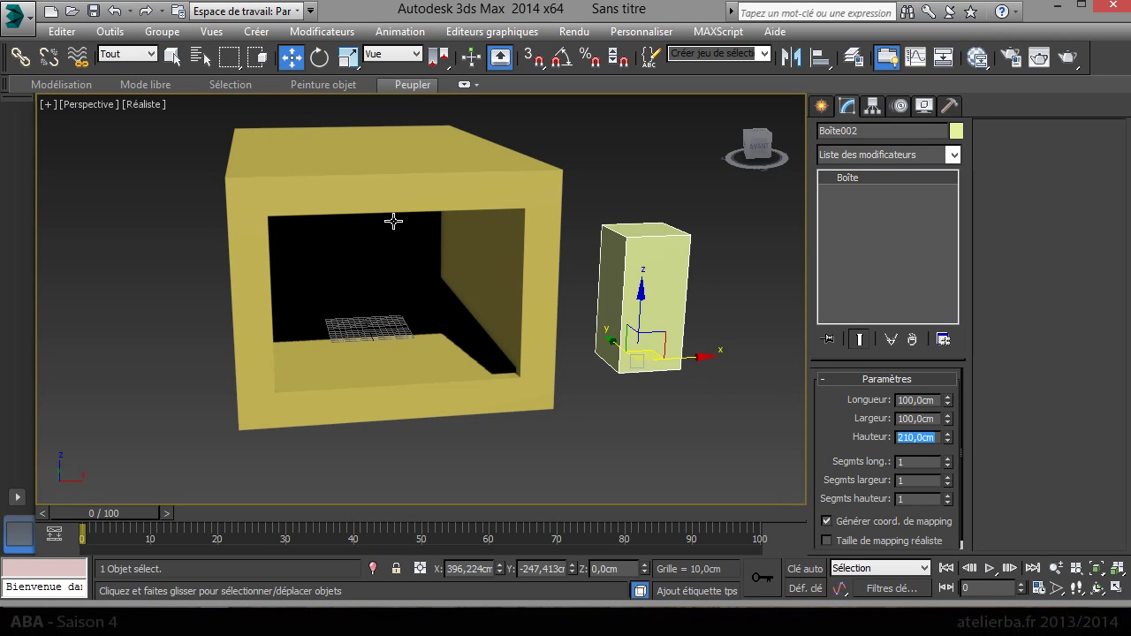
Place the small box at X 0 and Y 0, then move it along Y to about 402 cm, at the room's closed end.
right_click(501, 569)
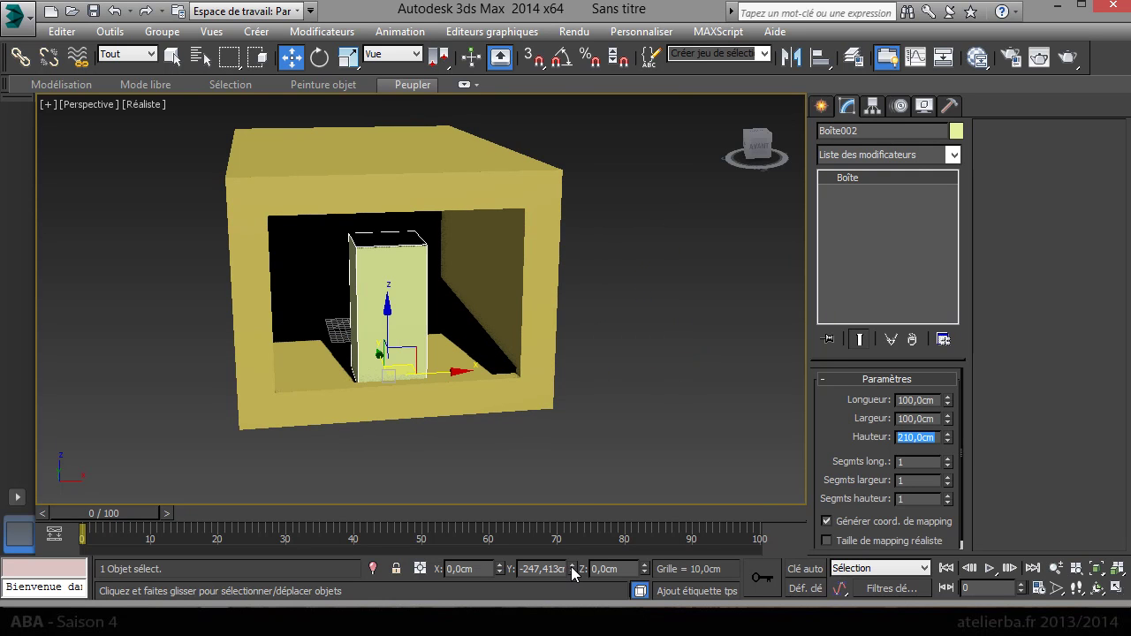
right_click(571, 573)
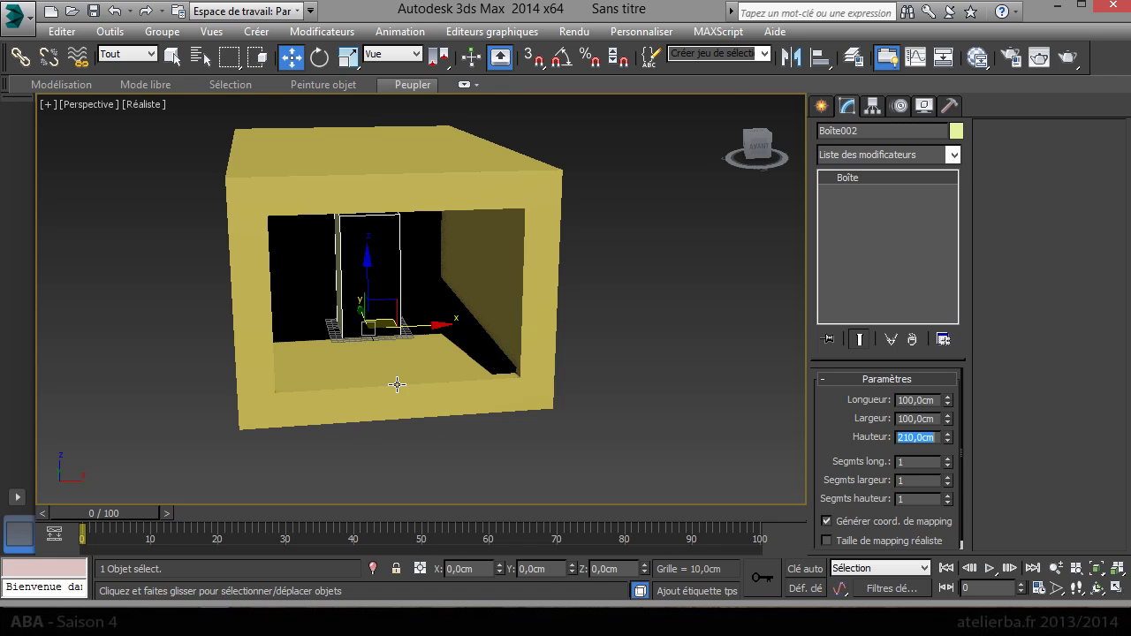
click(748, 149)
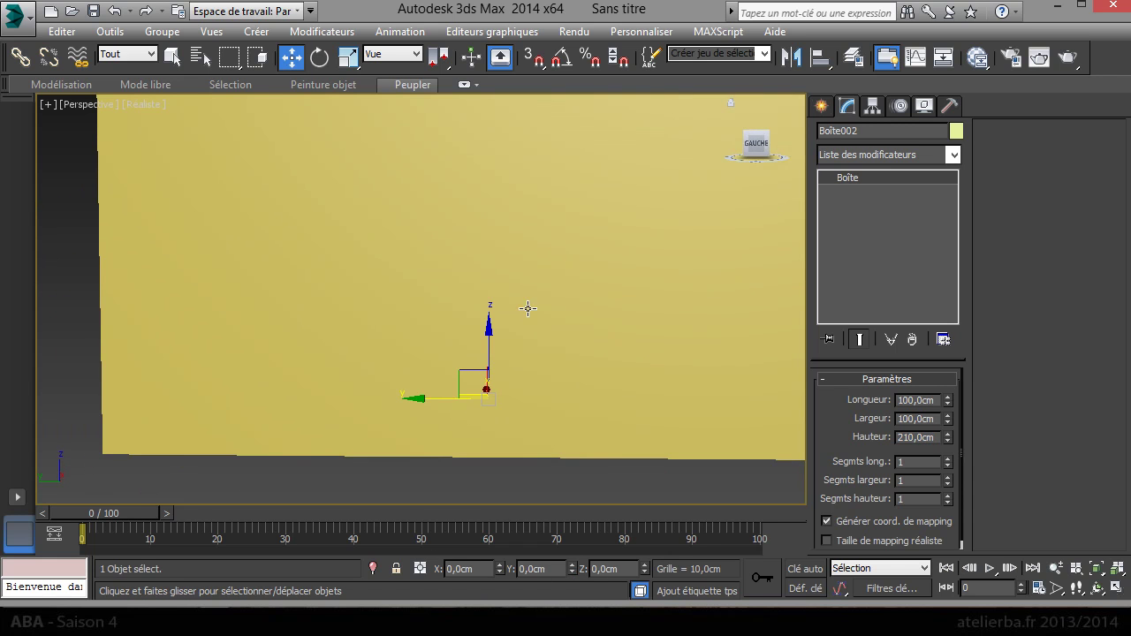
drag(415, 393, 124, 374)
click(756, 144)
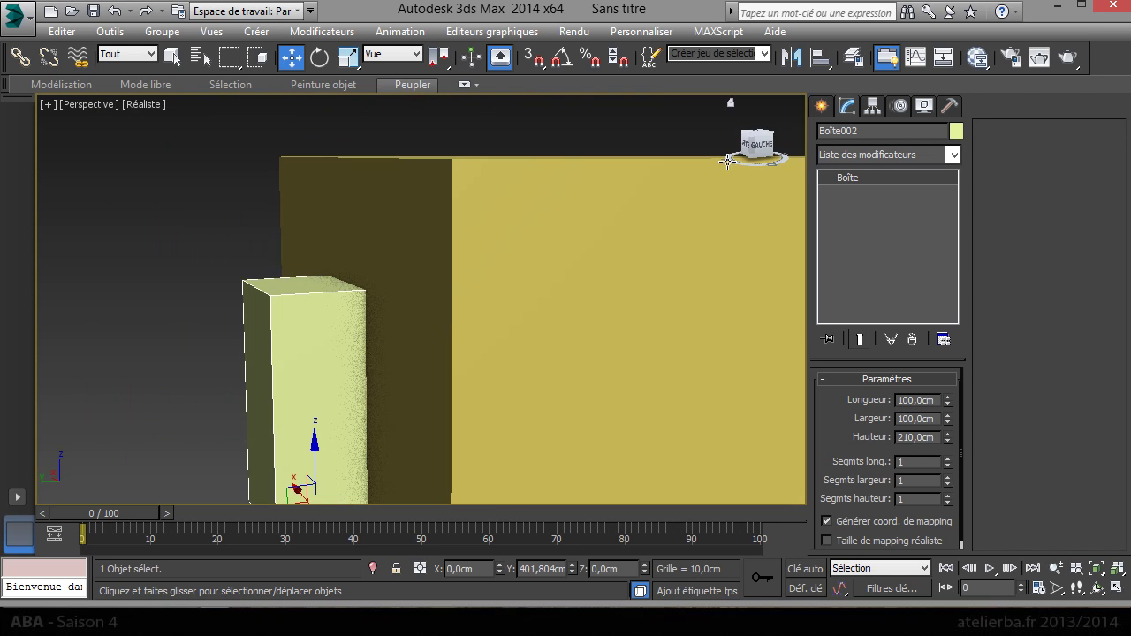
Move the small box along Y to about 355 cm so it passes through the room's closed end wall.
alt+middle_drag(412, 297, 384, 247)
drag(255, 372, 303, 365)
click(425, 279)
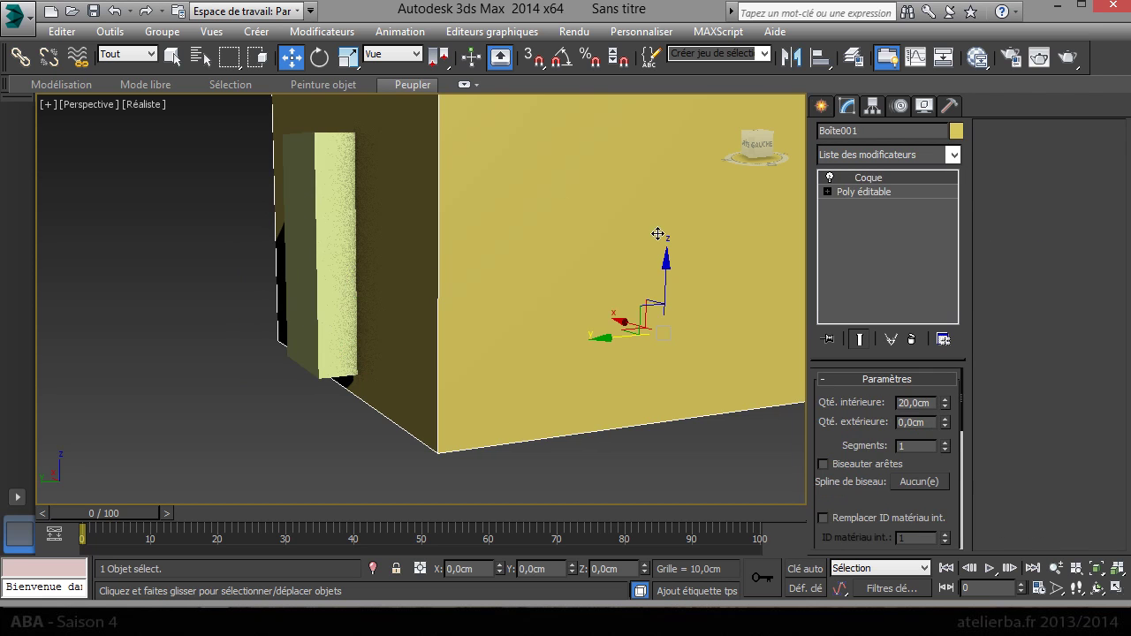
click(755, 146)
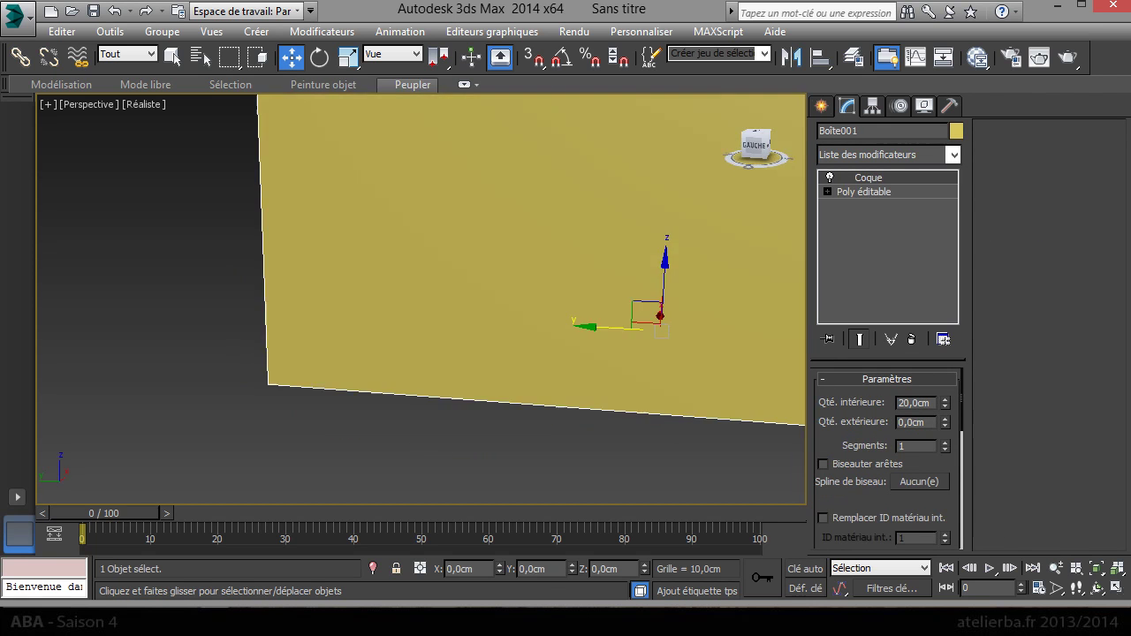
alt+middle_drag(614, 248, 373, 280)
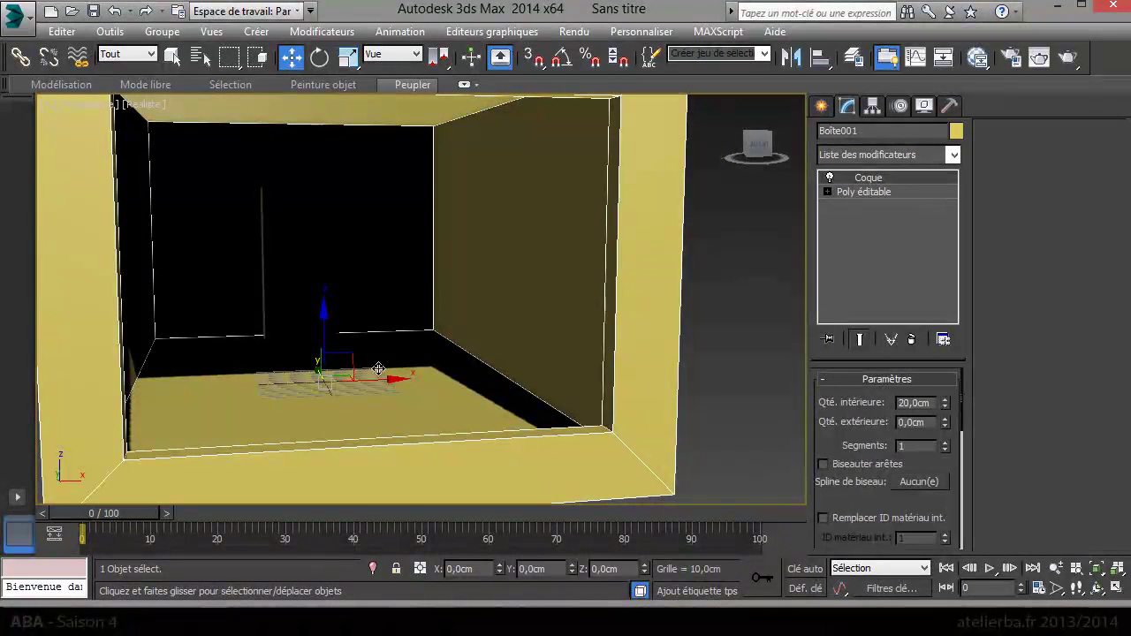
drag(379, 382, 411, 371)
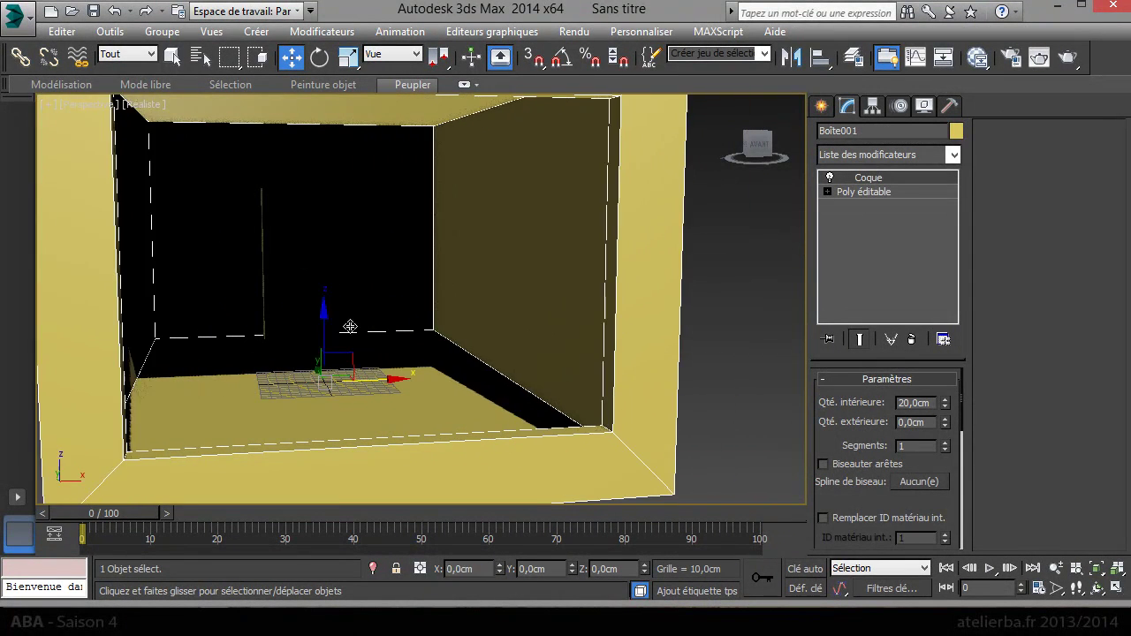
click(276, 261)
mouse_move(360, 332)
mouse_down()
mouse_move(302, 330)
mouse_move(433, 329)
mouse_move(381, 328)
mouse_up()
alt+middle_drag(379, 329, 492, 335)
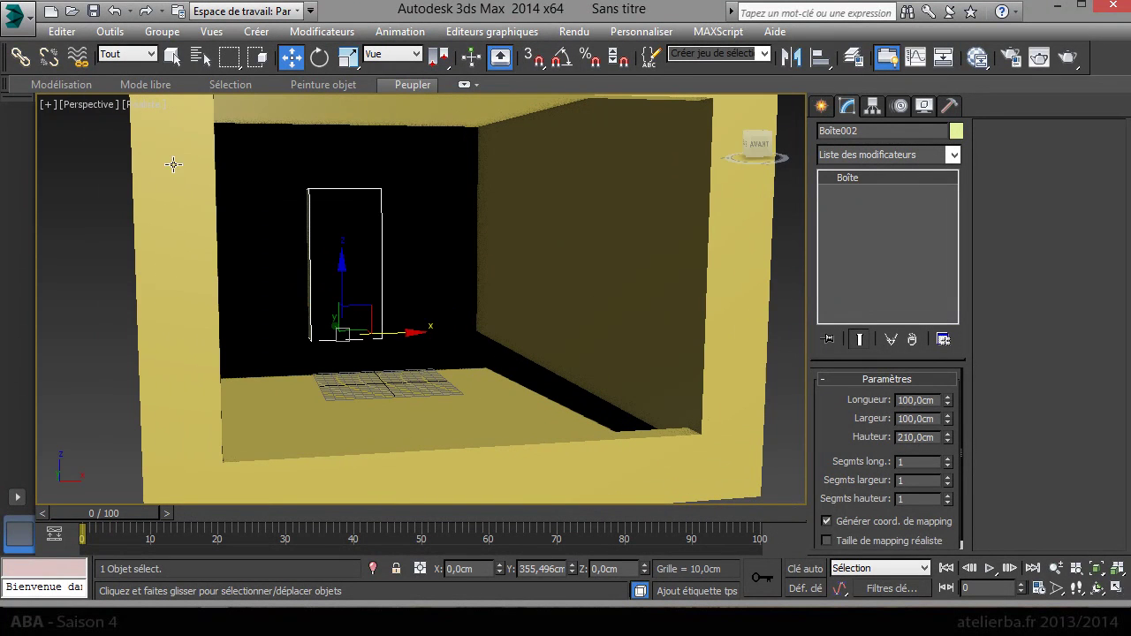
Switch the perspective view's shading style to Ombré.
click(162, 104)
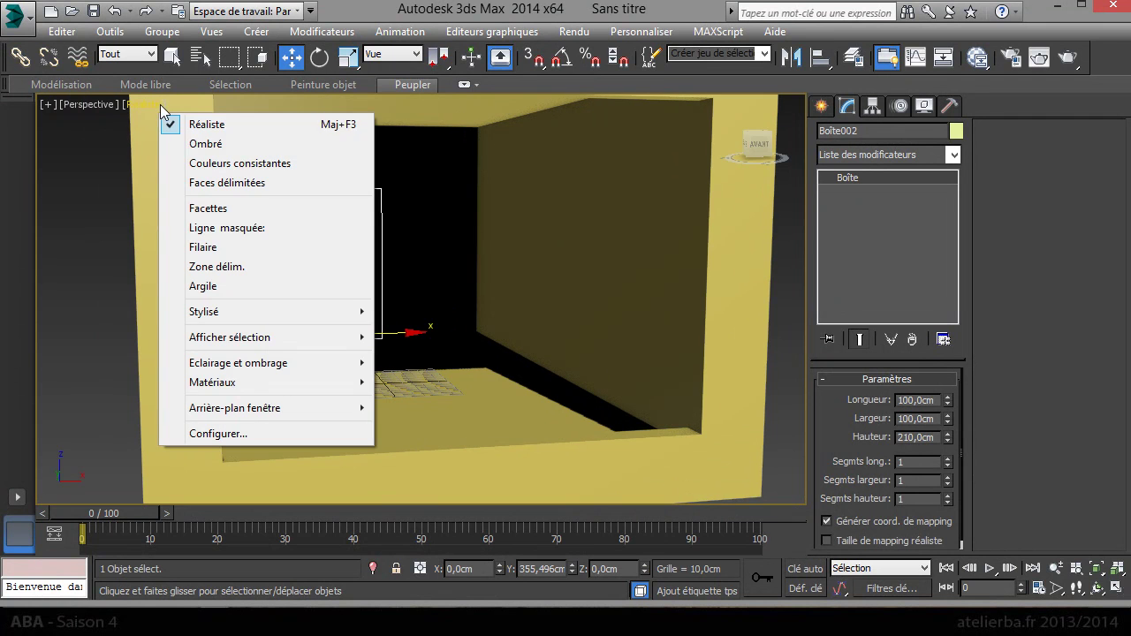
click(227, 148)
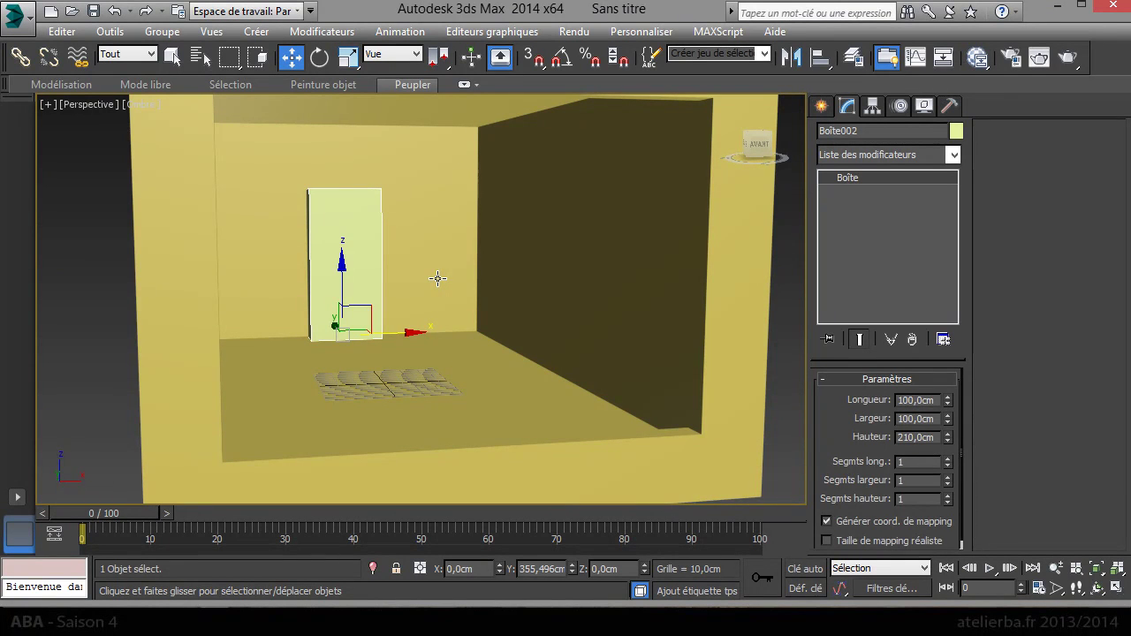
click(490, 262)
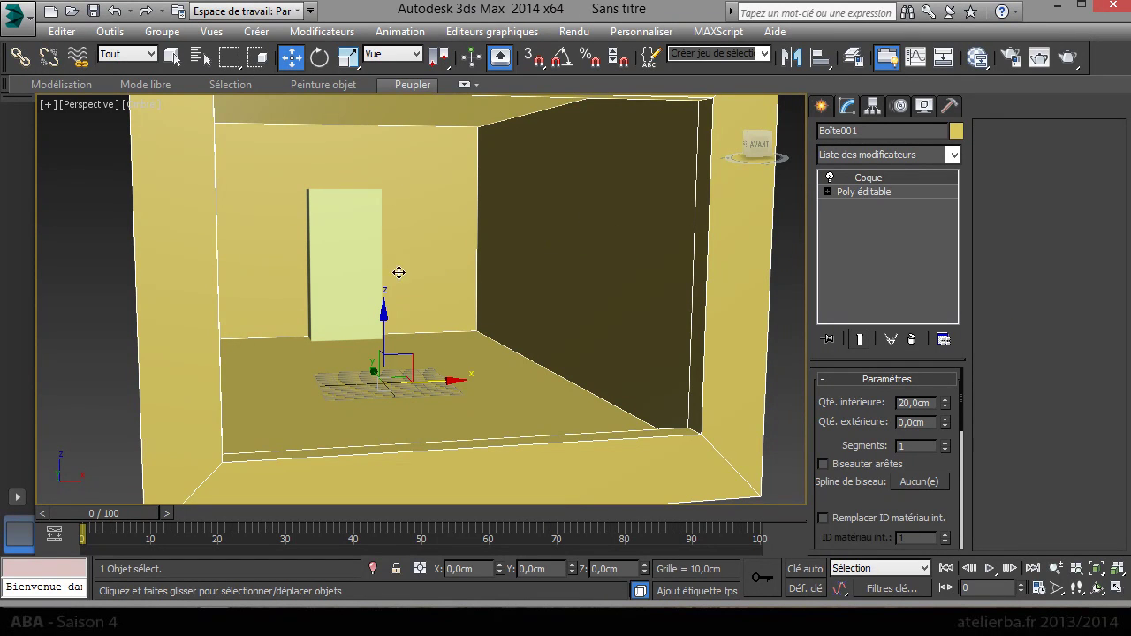
click(342, 278)
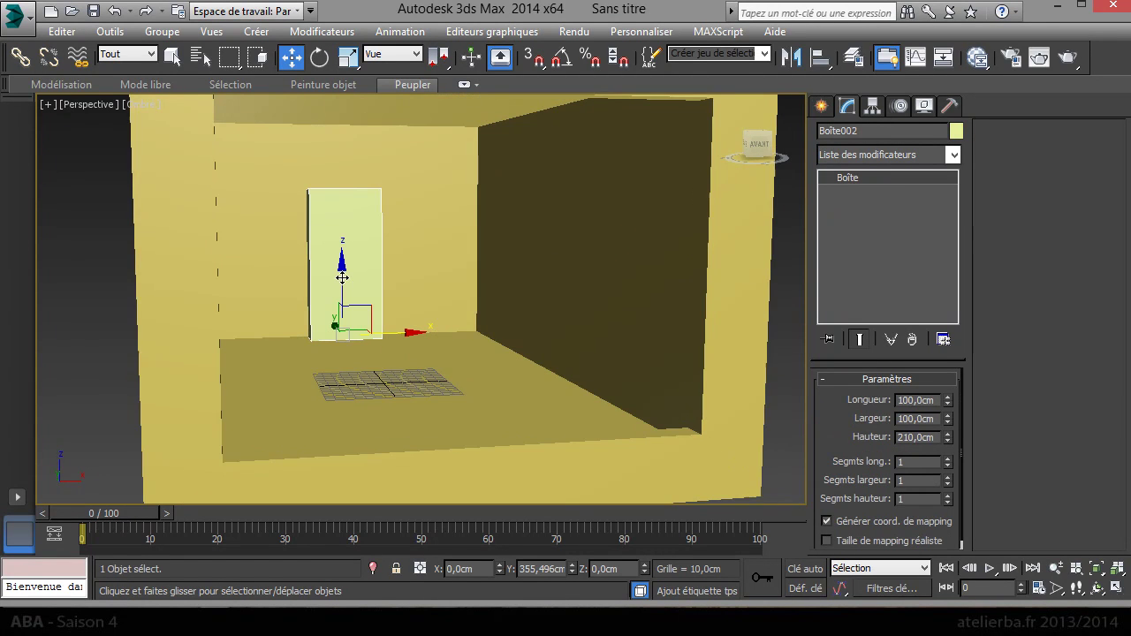
Cut a door opening in the room's closed end wall by subtracting the small box from the room with ProBoolean.
click(559, 247)
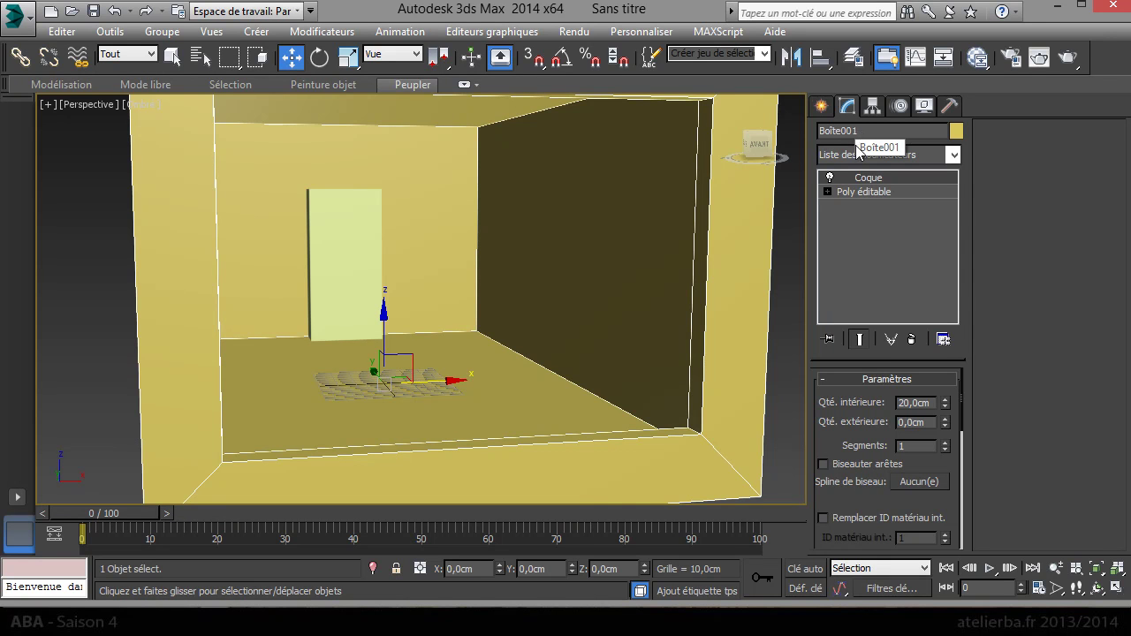
click(825, 107)
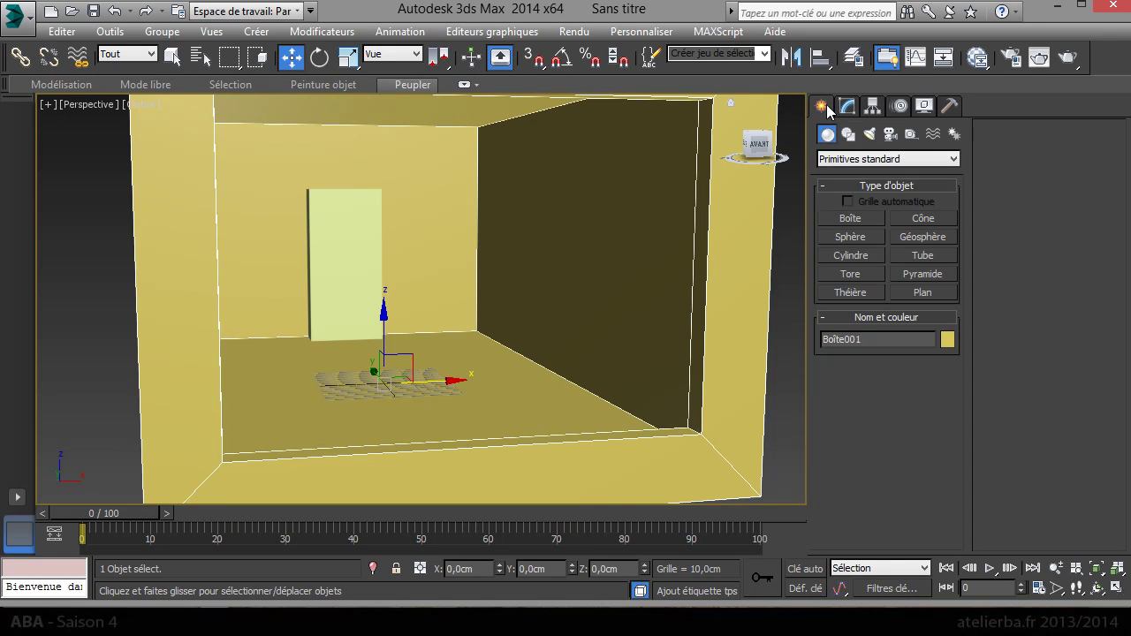
click(848, 159)
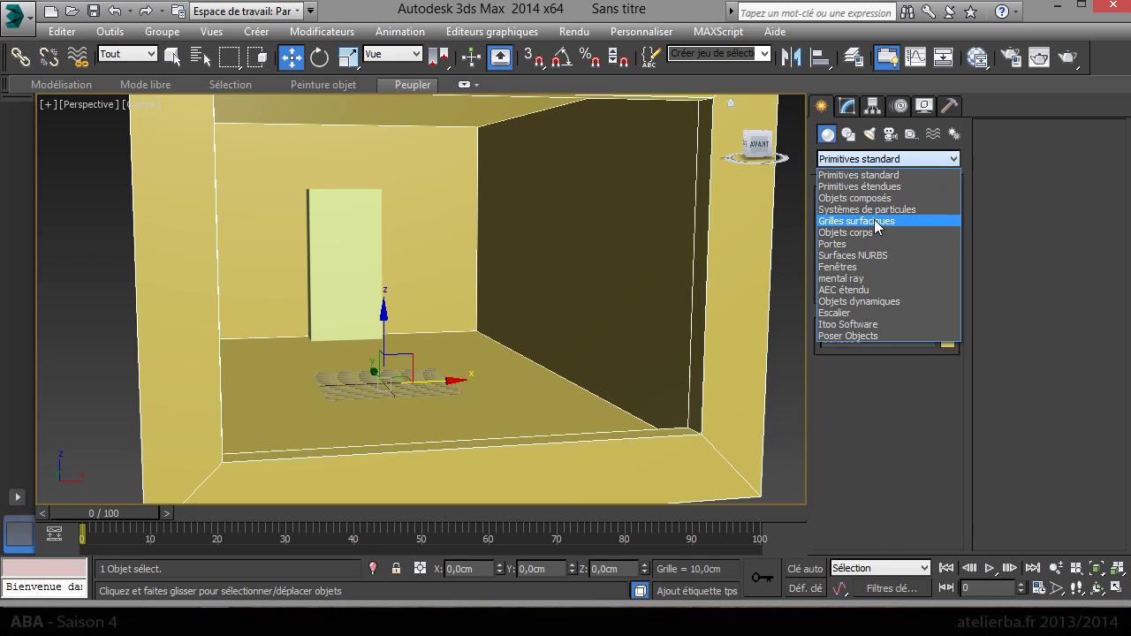
click(891, 198)
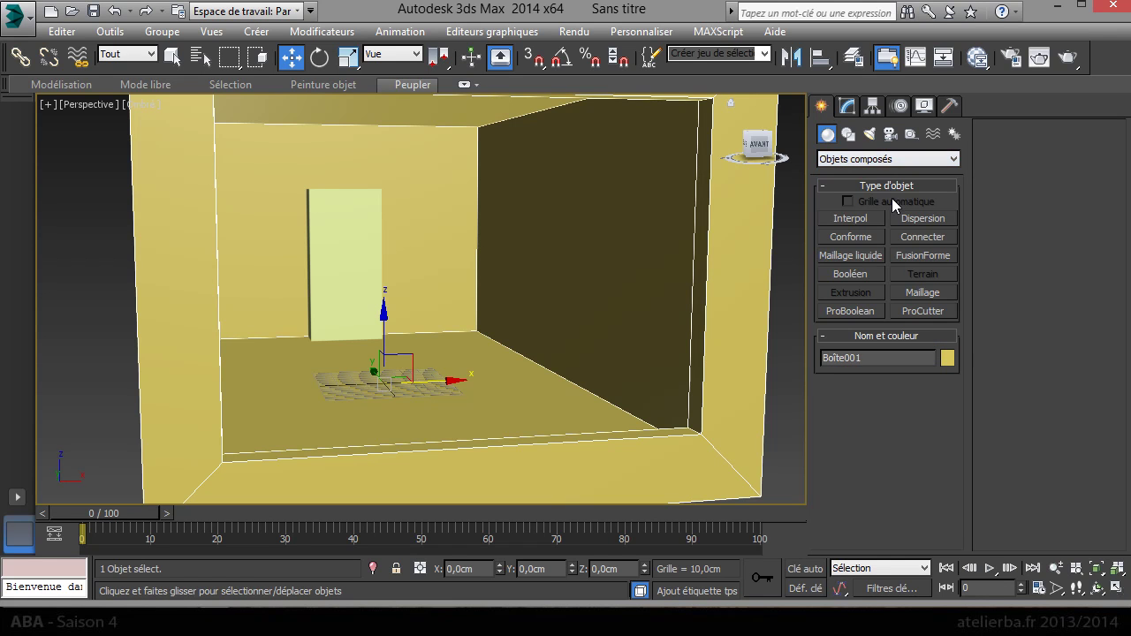
click(850, 311)
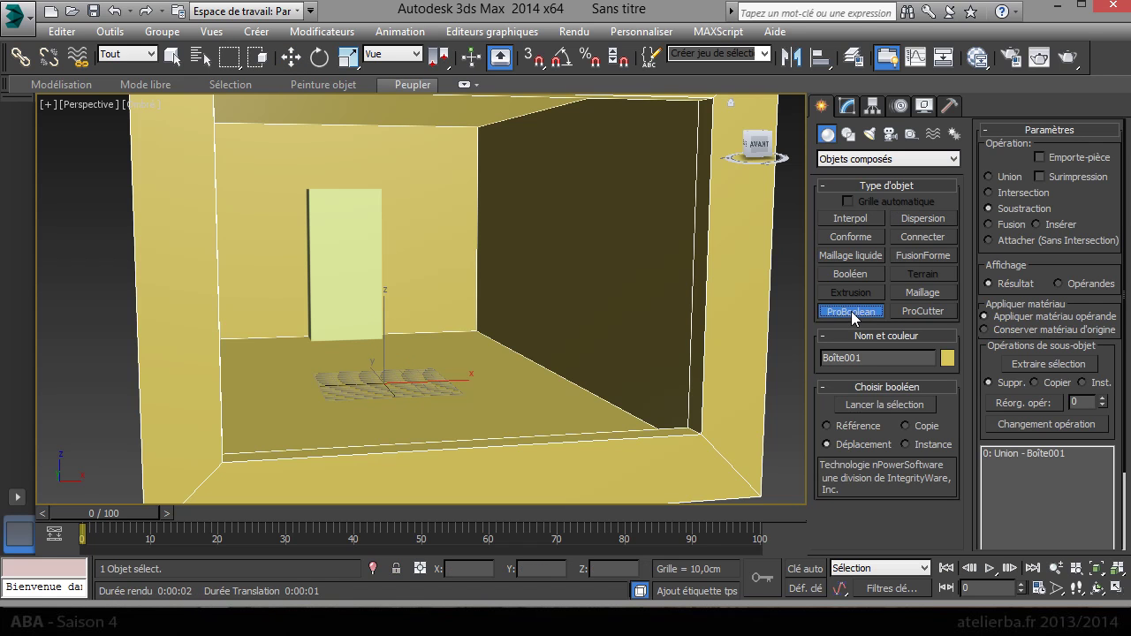
click(879, 406)
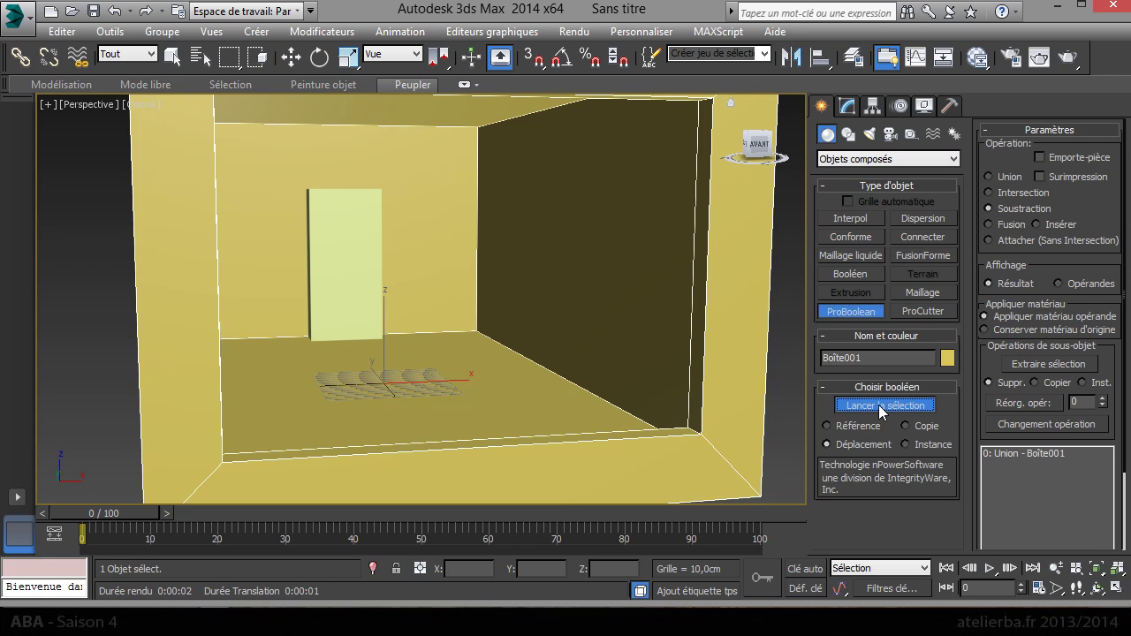
click(345, 252)
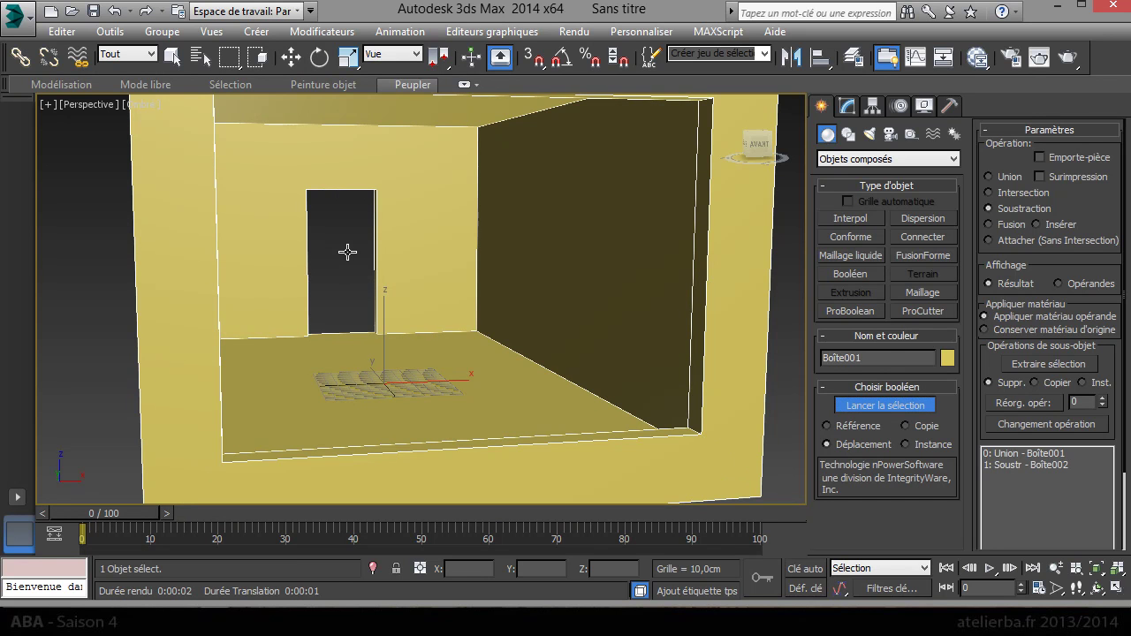
key(w)
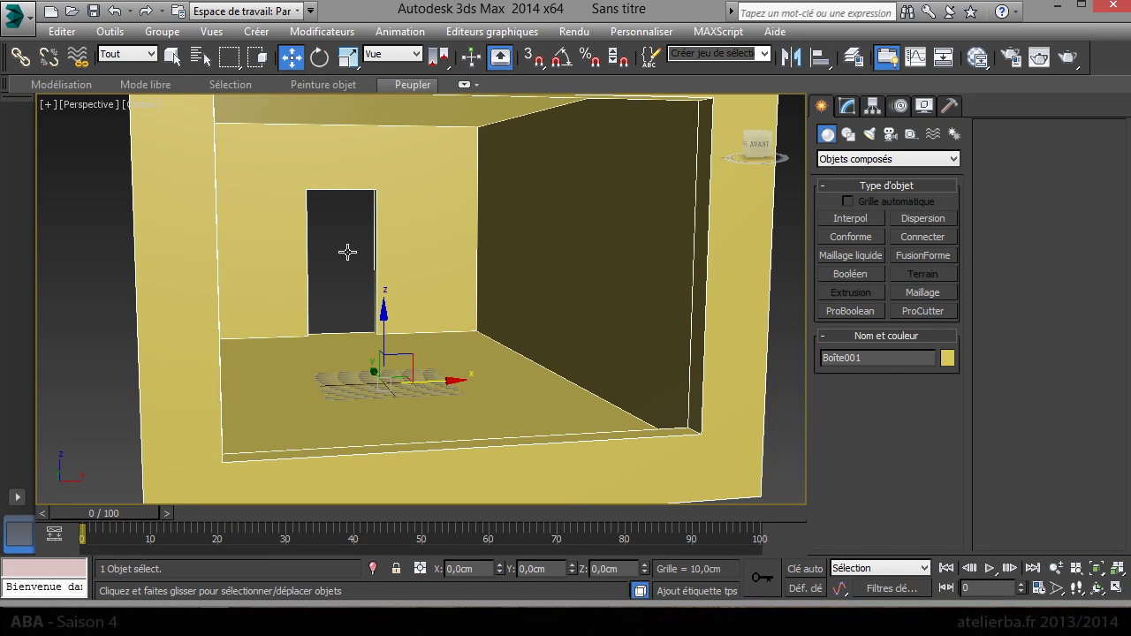
Try shifting the door opening along X by moving the subtracted box operand of the ProBoolean.
click(747, 146)
click(756, 145)
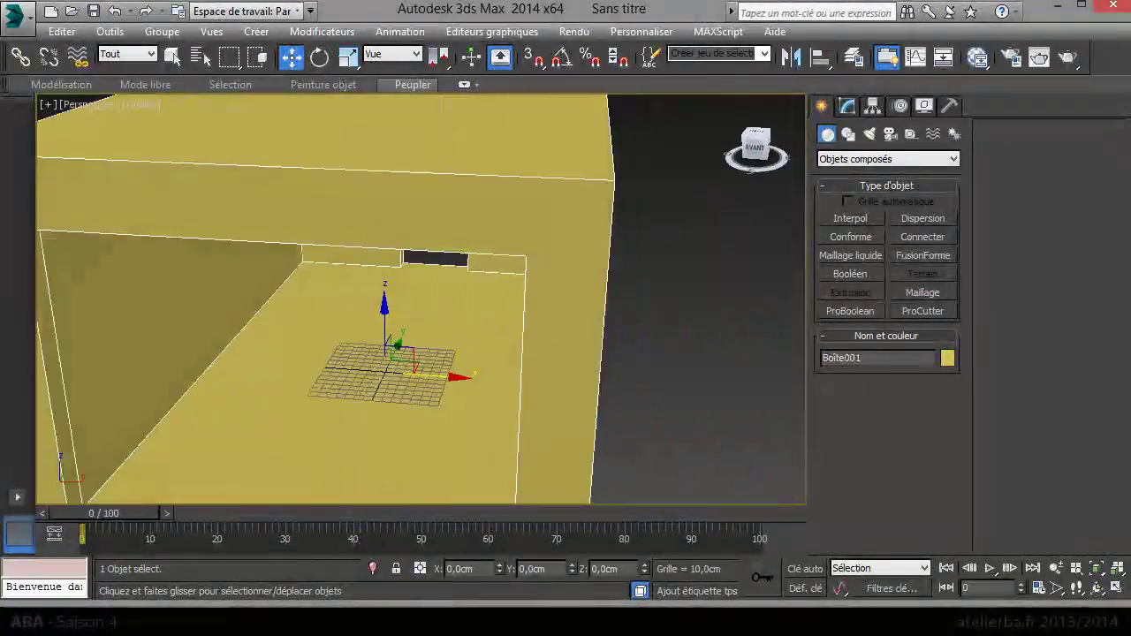
click(755, 145)
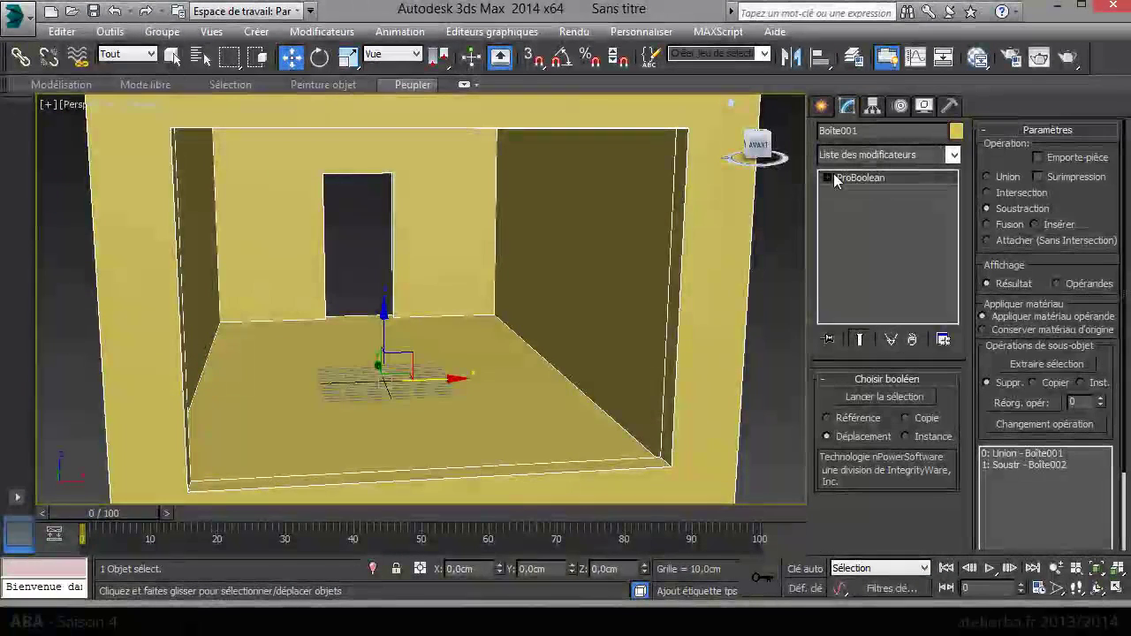
click(828, 178)
click(856, 190)
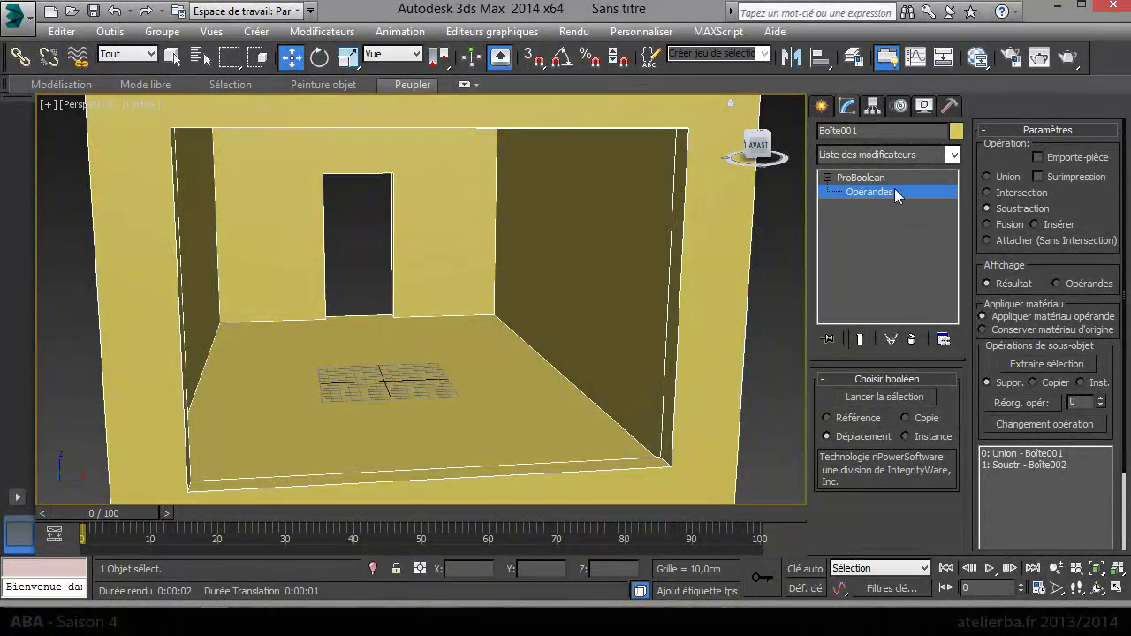
click(345, 242)
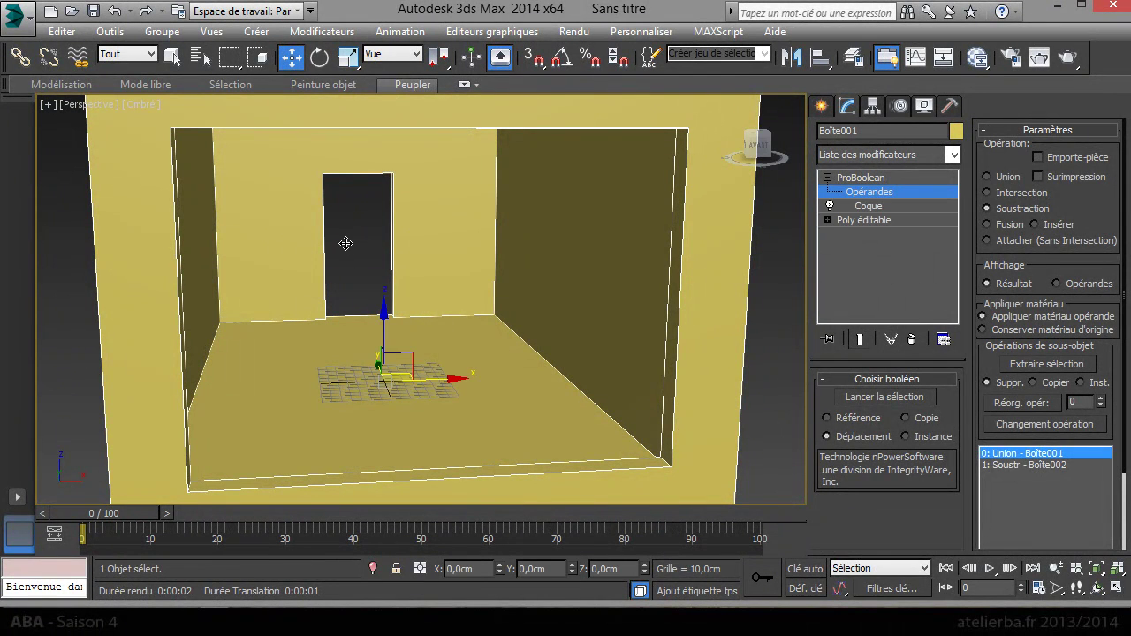
click(346, 242)
drag(424, 316, 345, 328)
right_click(346, 327)
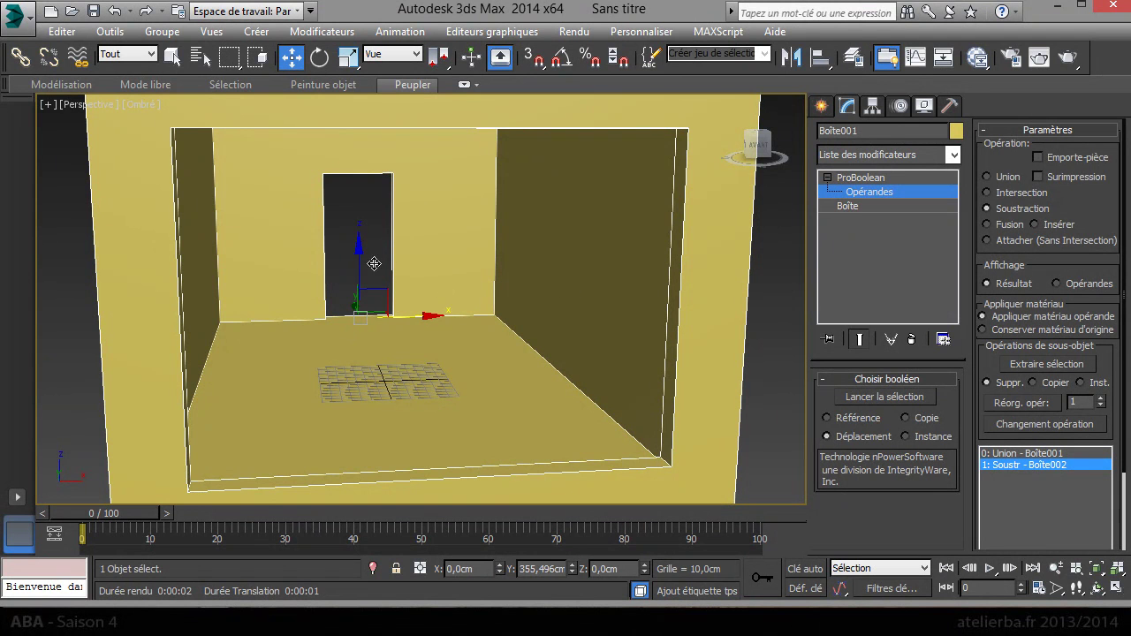
Return to the ProBoolean's top level and convert the room to an editable polygon.
click(861, 179)
right_click(381, 250)
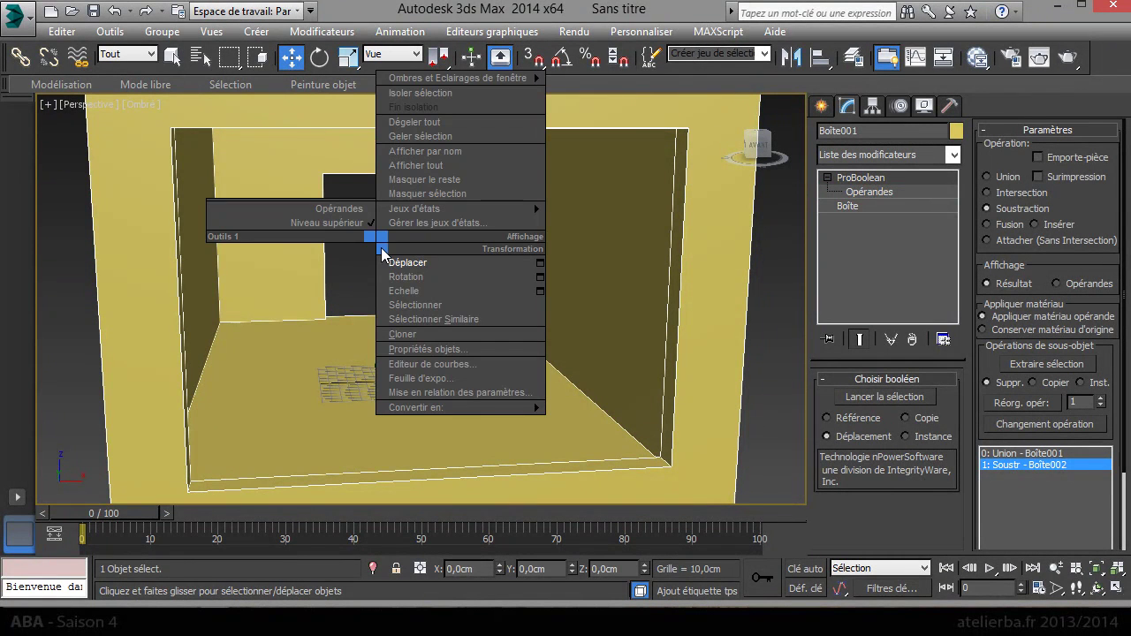
mouse_move(459, 408)
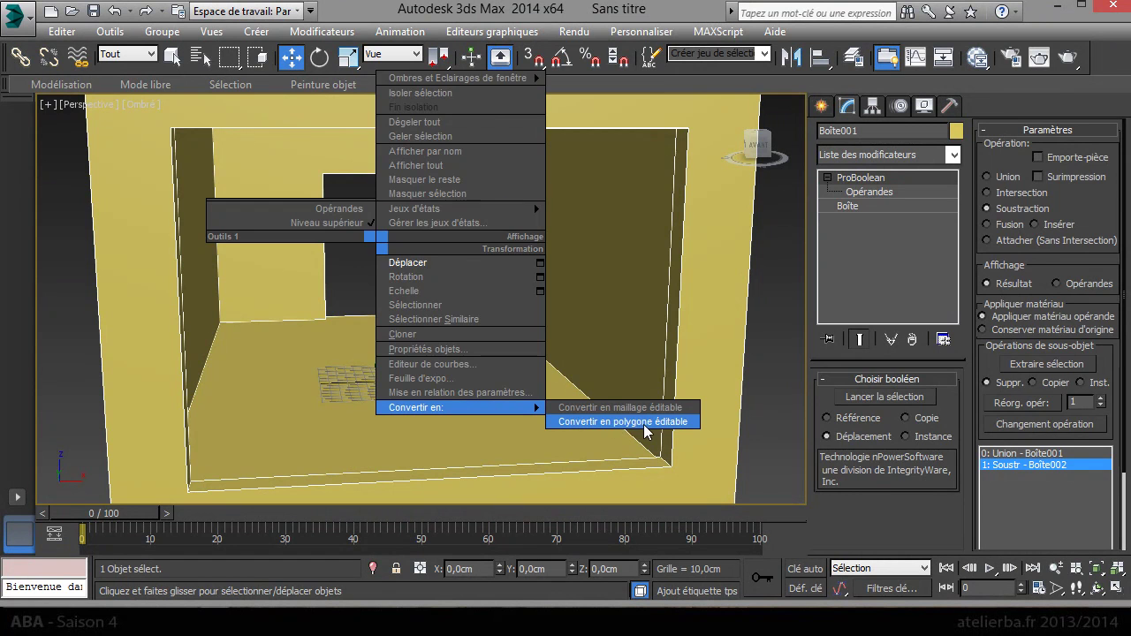
click(616, 423)
scroll(495, 387, down, 5)
scroll(494, 387, up, 3)
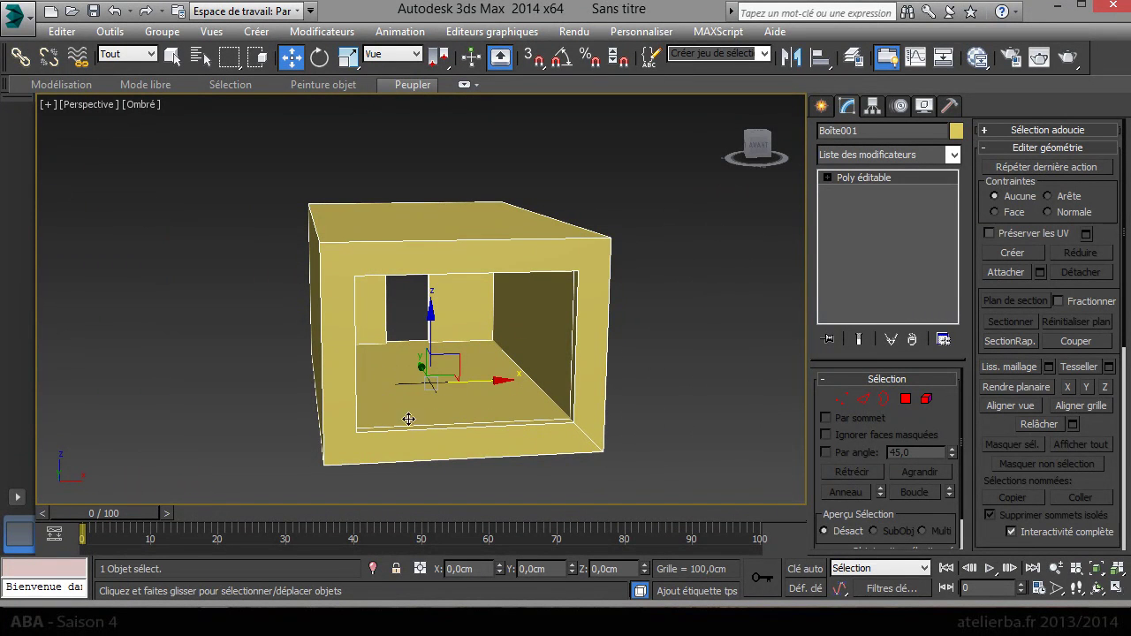
scroll(541, 410, up, 5)
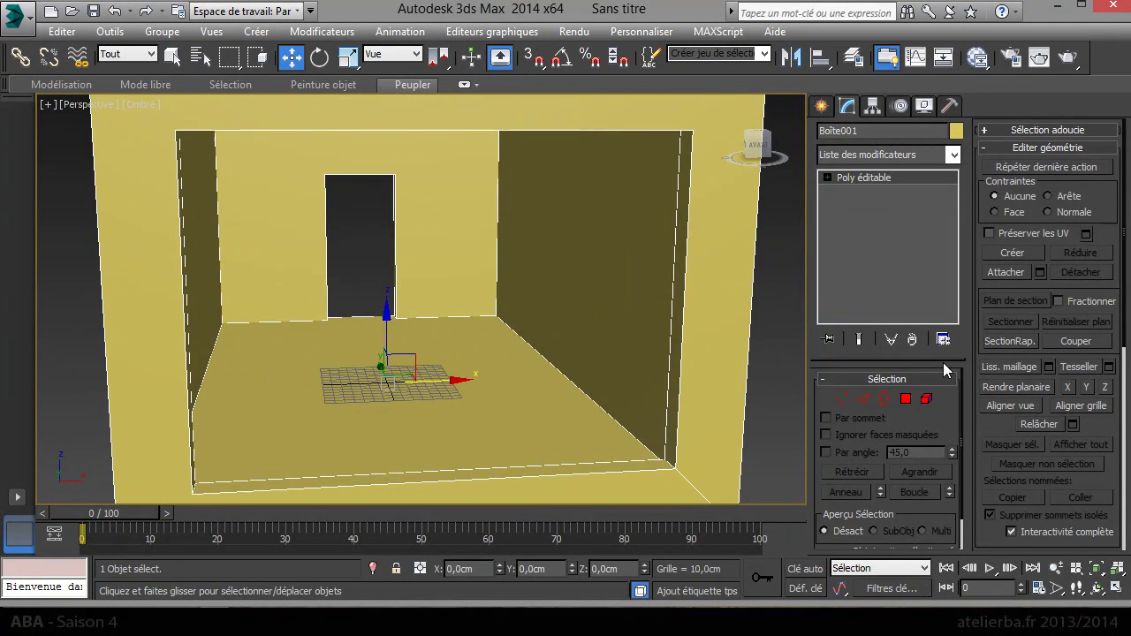
Select the whole room as an element and apply automatic smoothing with a 45,0 threshold.
click(926, 398)
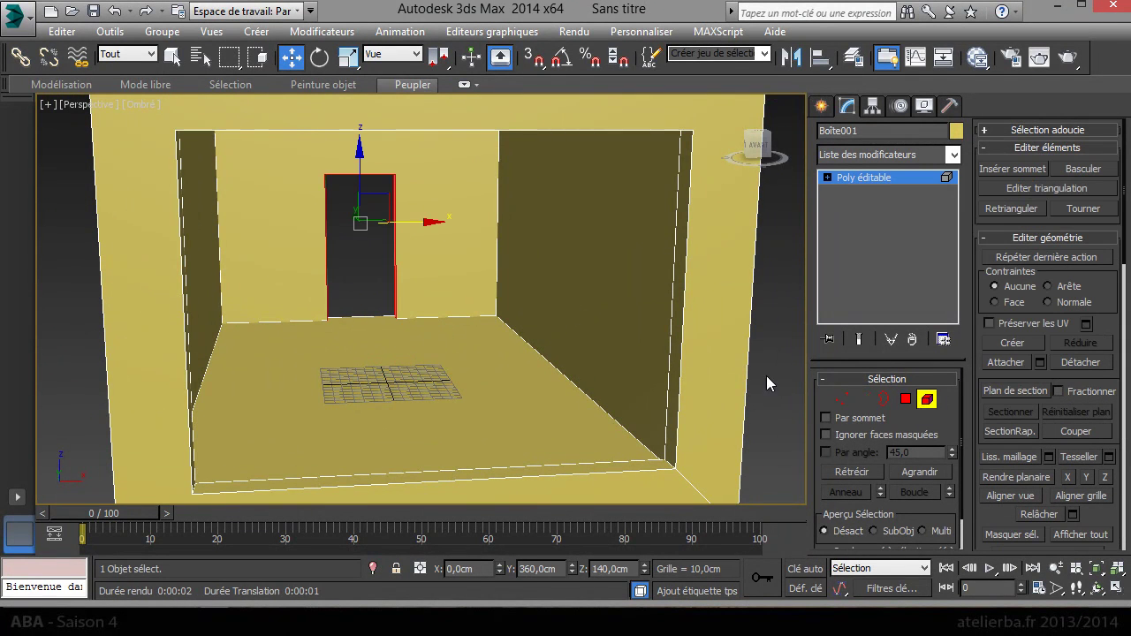
click(566, 252)
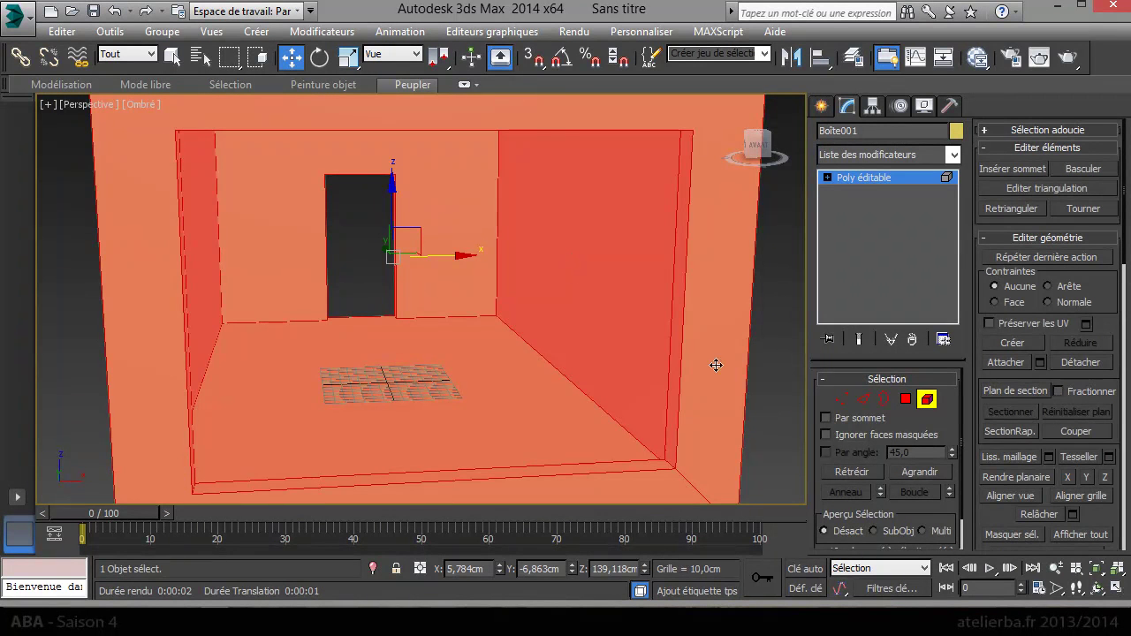
drag(982, 424, 999, 304)
scroll(1011, 401, down, 10)
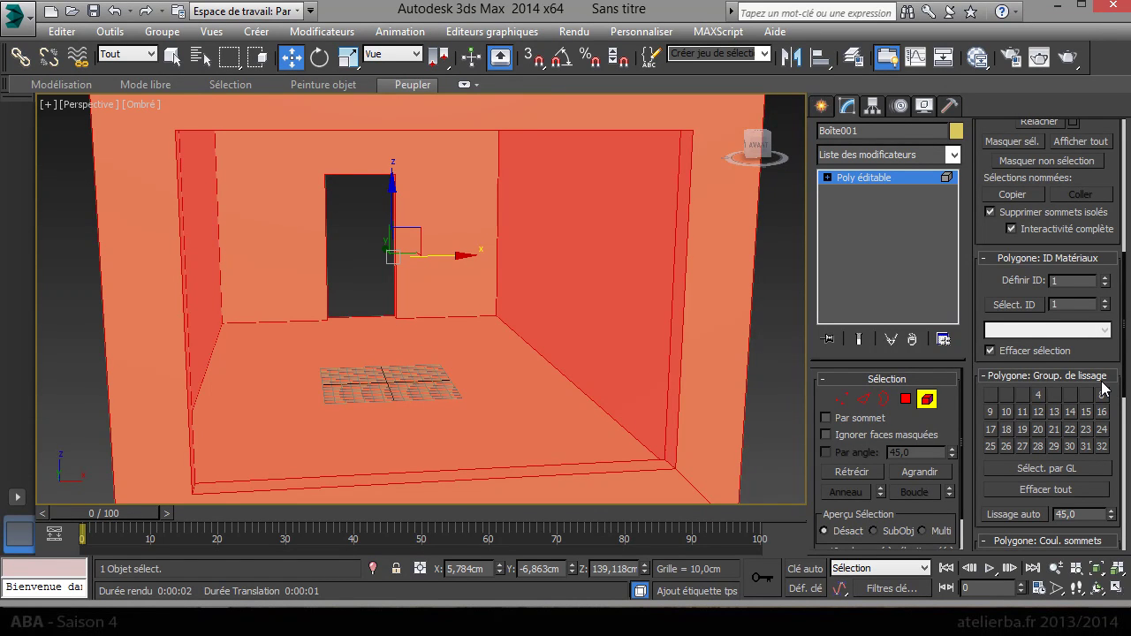
click(1013, 514)
Select all of the room's polygons except the inner floor and set their material ID to 2.
click(906, 398)
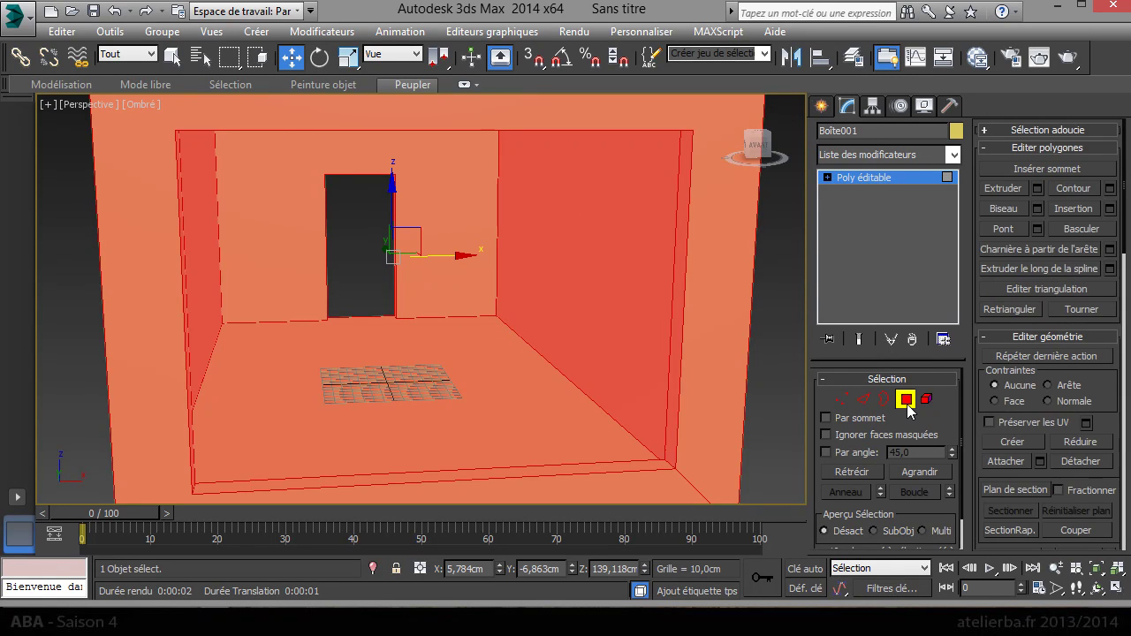
click(422, 360)
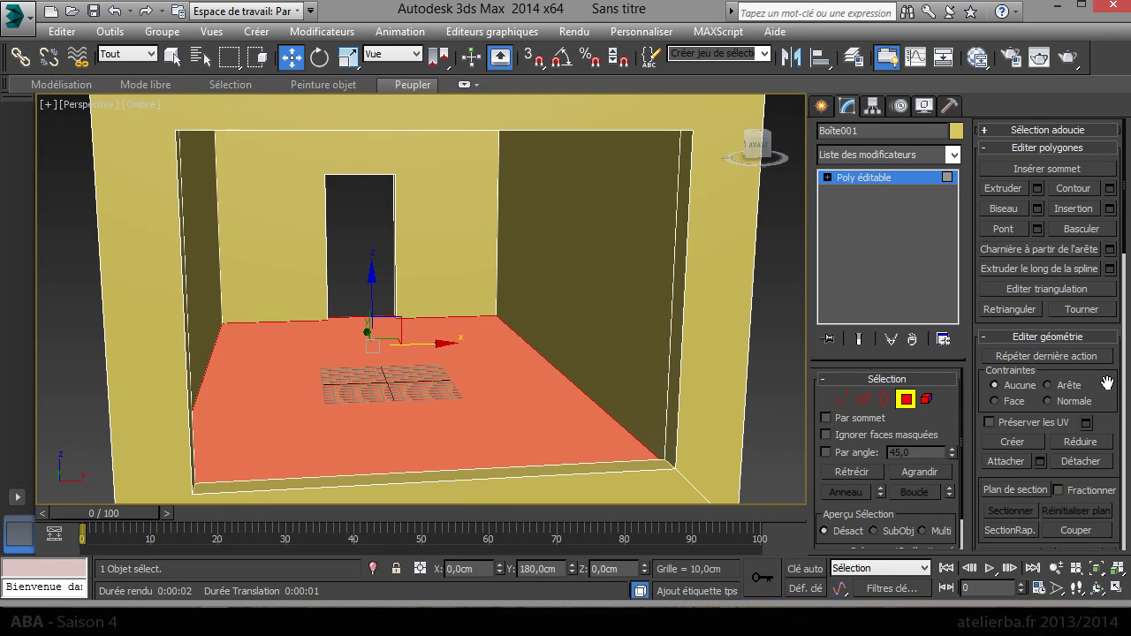
drag(1106, 381, 1101, 296)
scroll(1009, 133, down, 6)
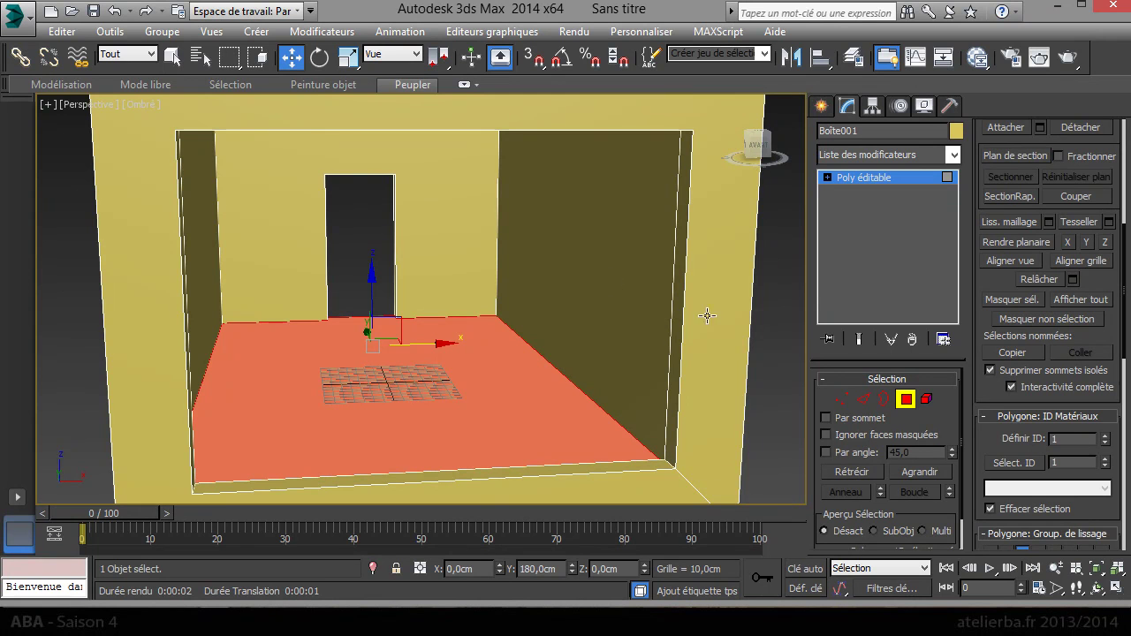
click(76, 36)
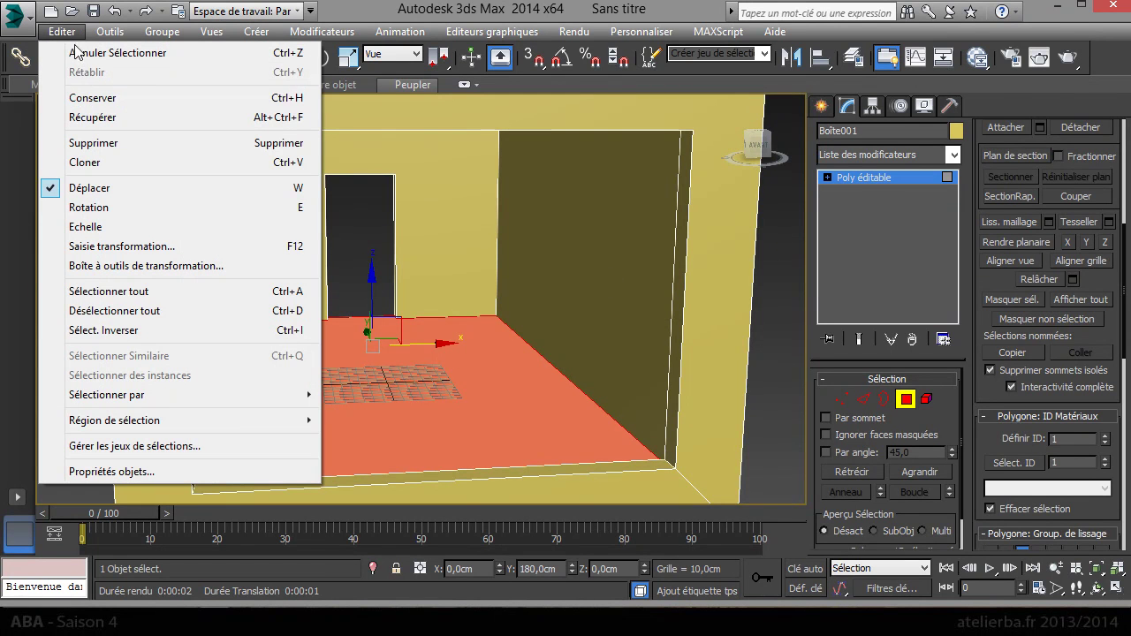
click(309, 341)
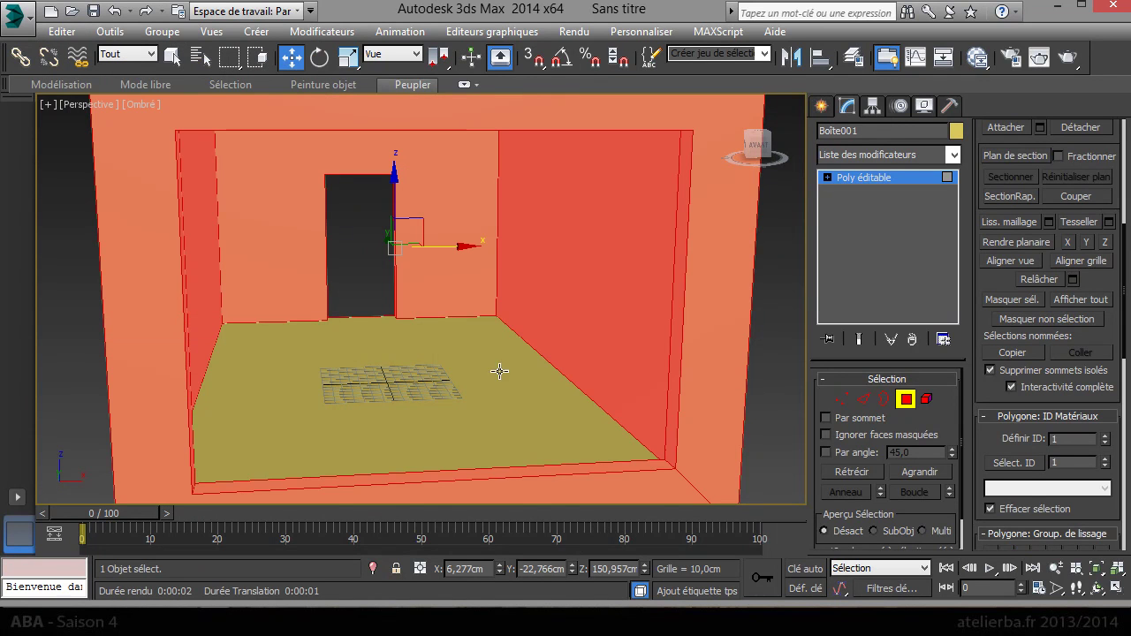
click(1106, 435)
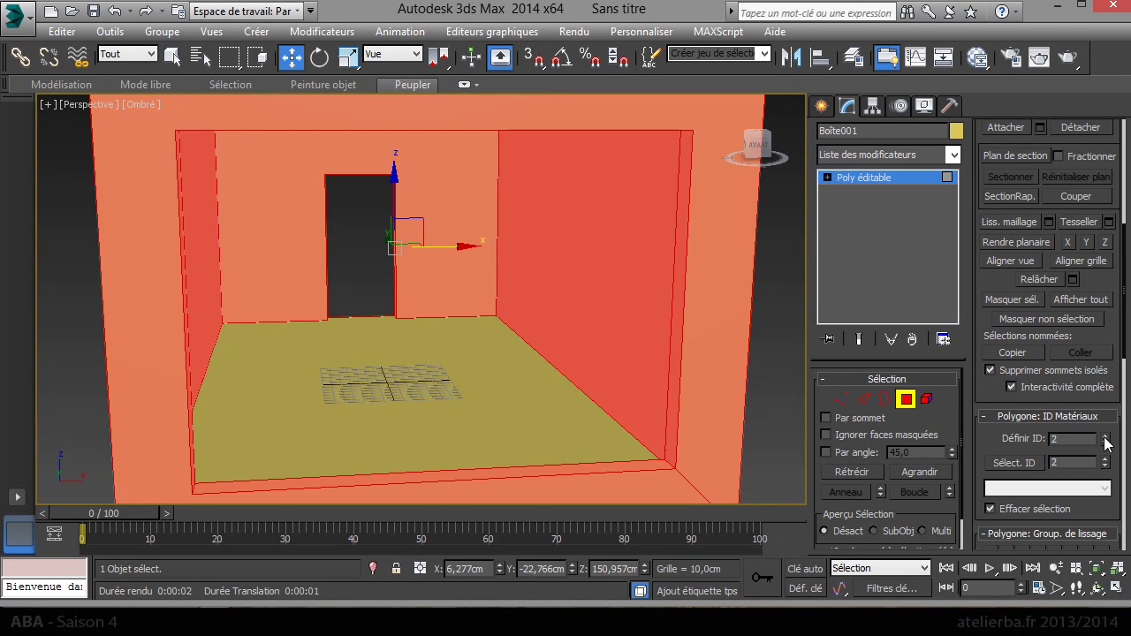
Check the inner floor polygon's material ID, clear the selection and change the room's object colour to the custom light grey.
click(361, 416)
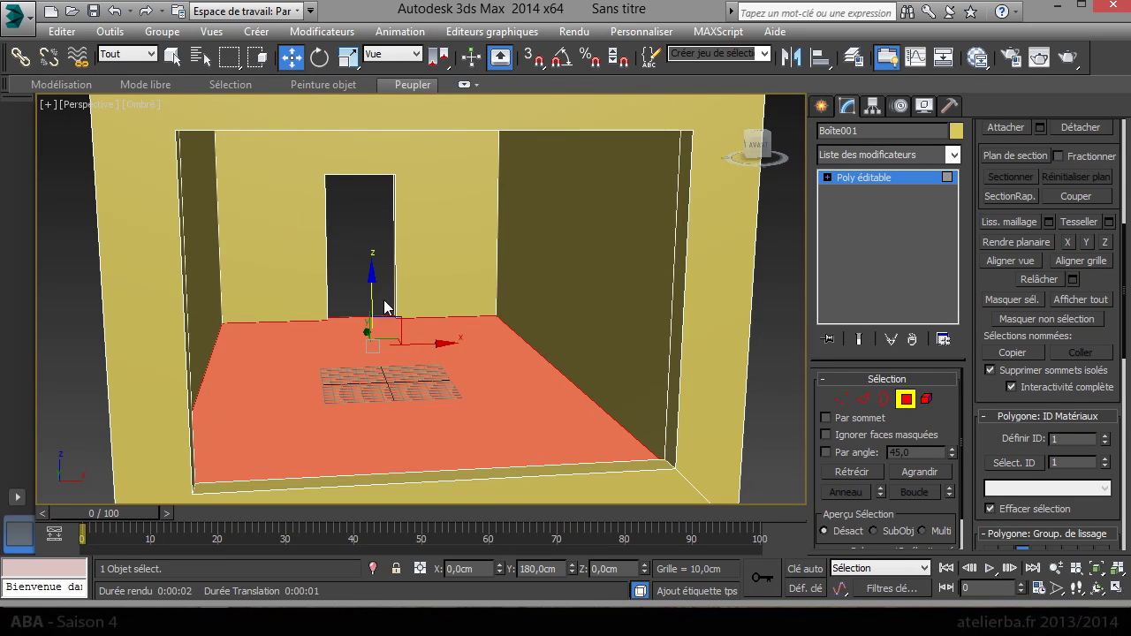
click(366, 258)
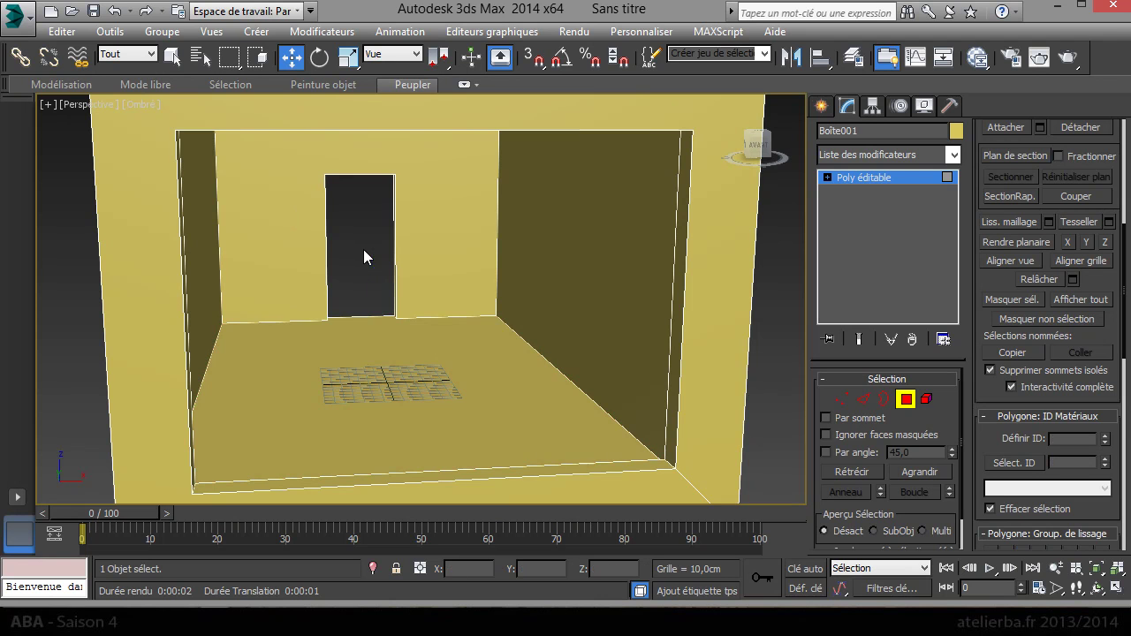
click(955, 131)
click(635, 336)
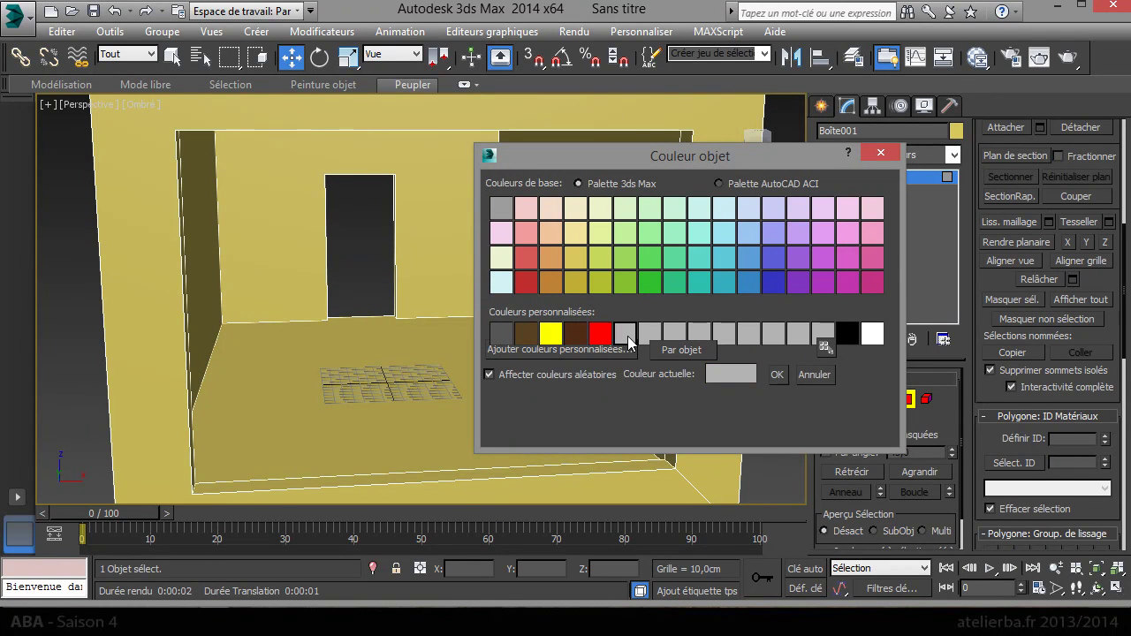
click(776, 375)
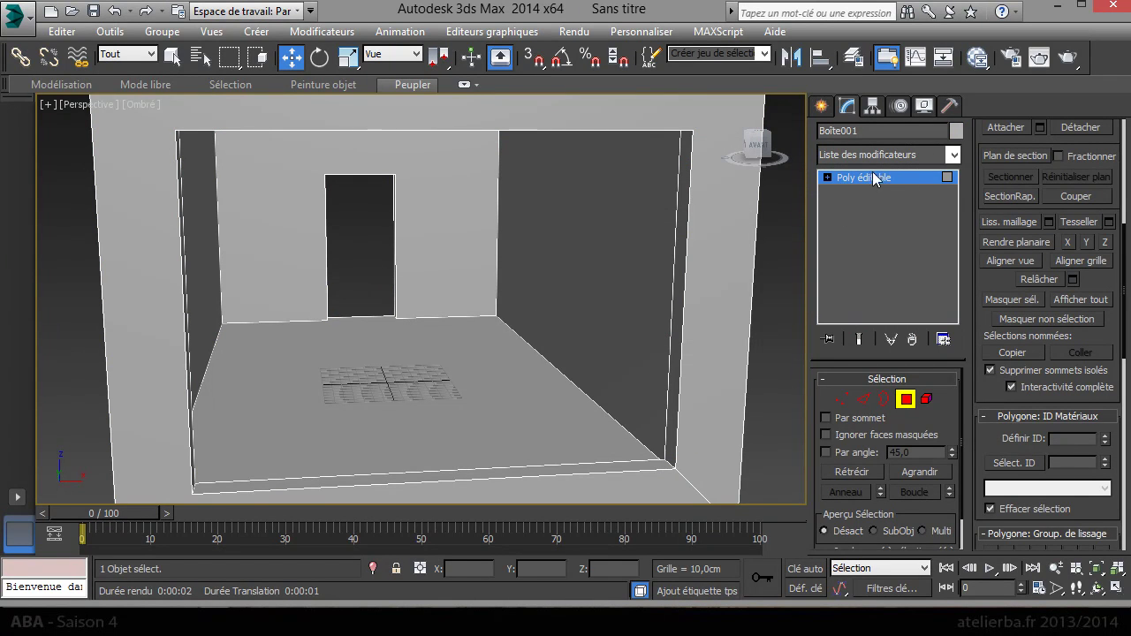
Rename the room object as Chambre and leave polygon sub-object editing.
drag(868, 131, 813, 131)
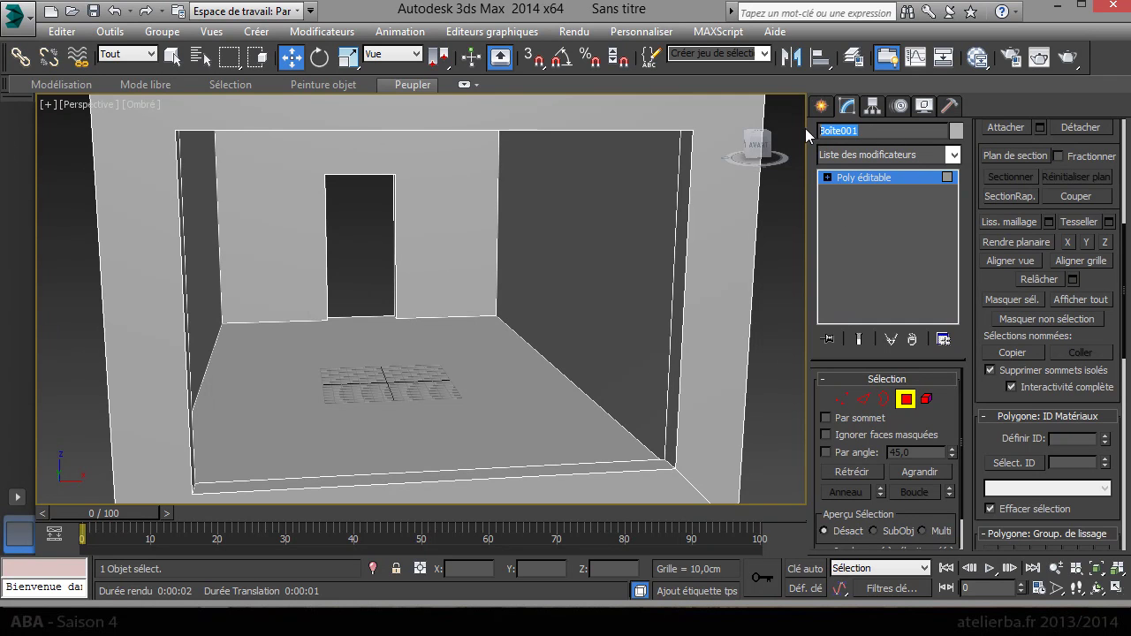
text(Chambre)
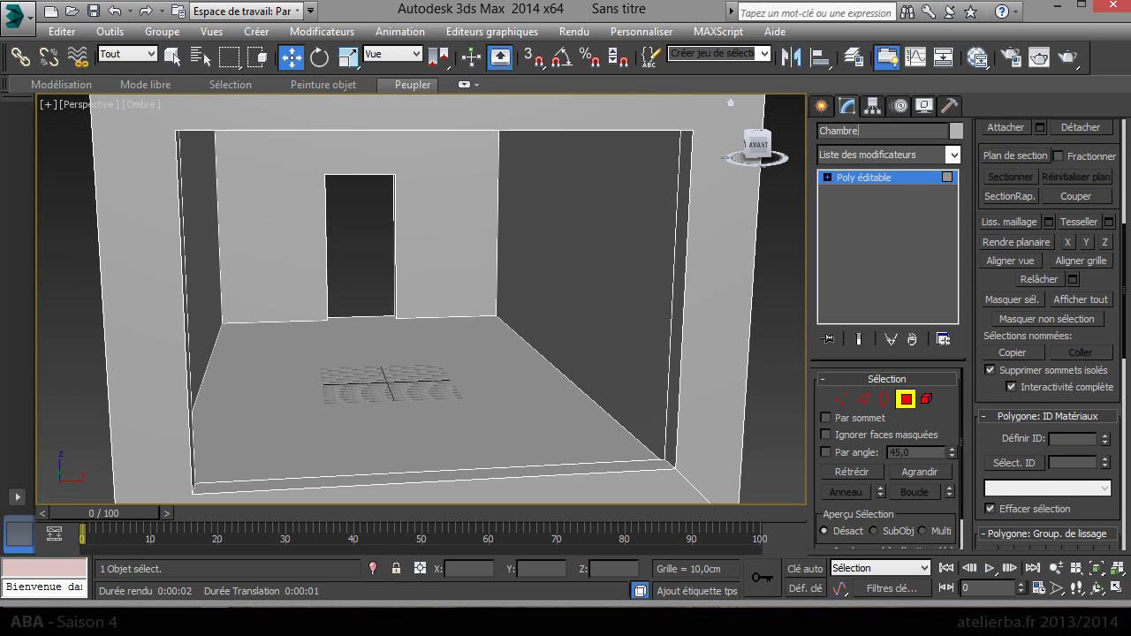
key(Return)
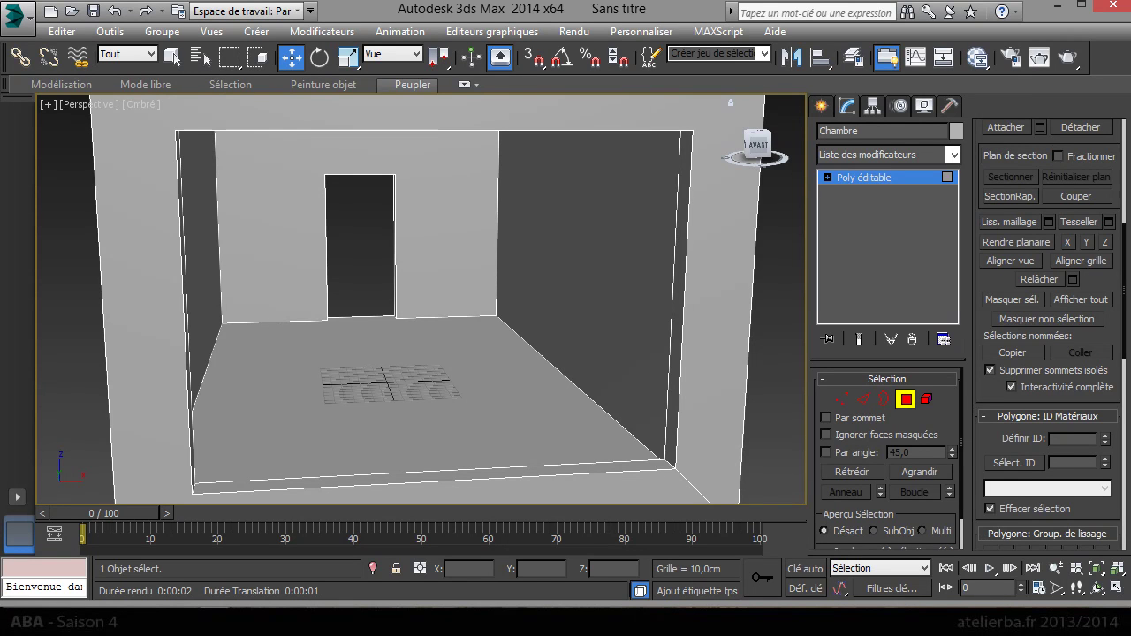
click(905, 398)
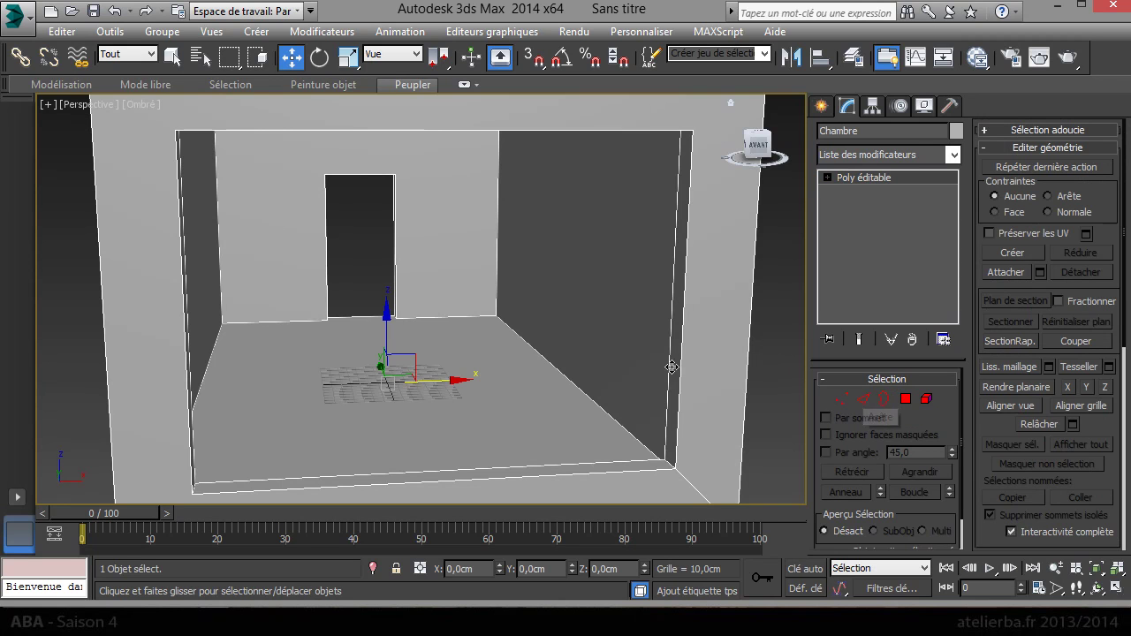
click(953, 155)
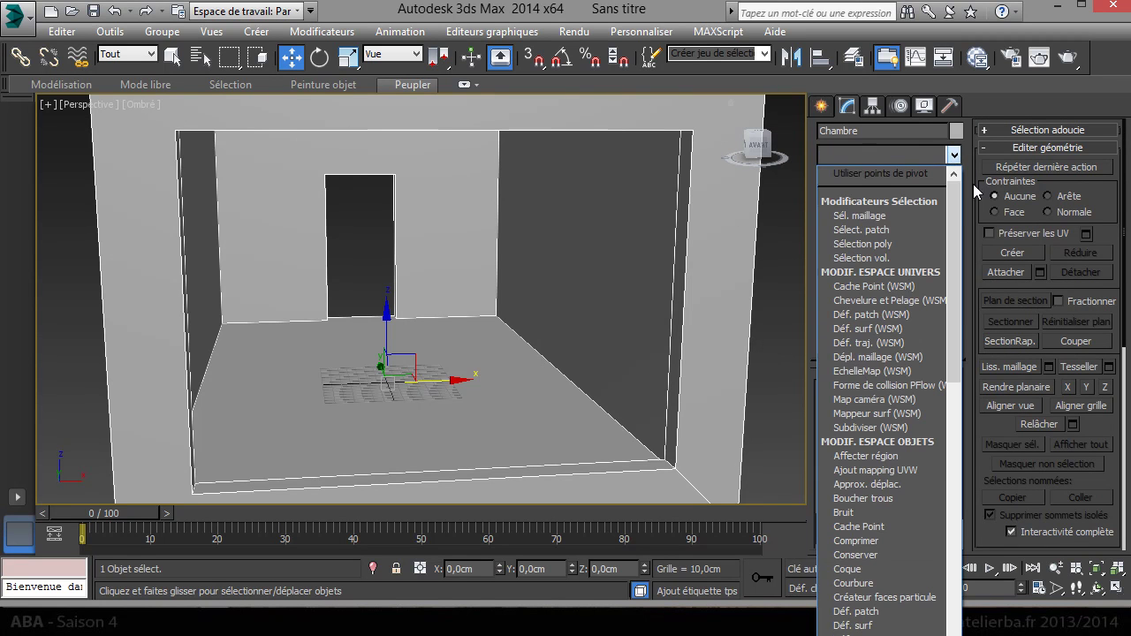
click(953, 156)
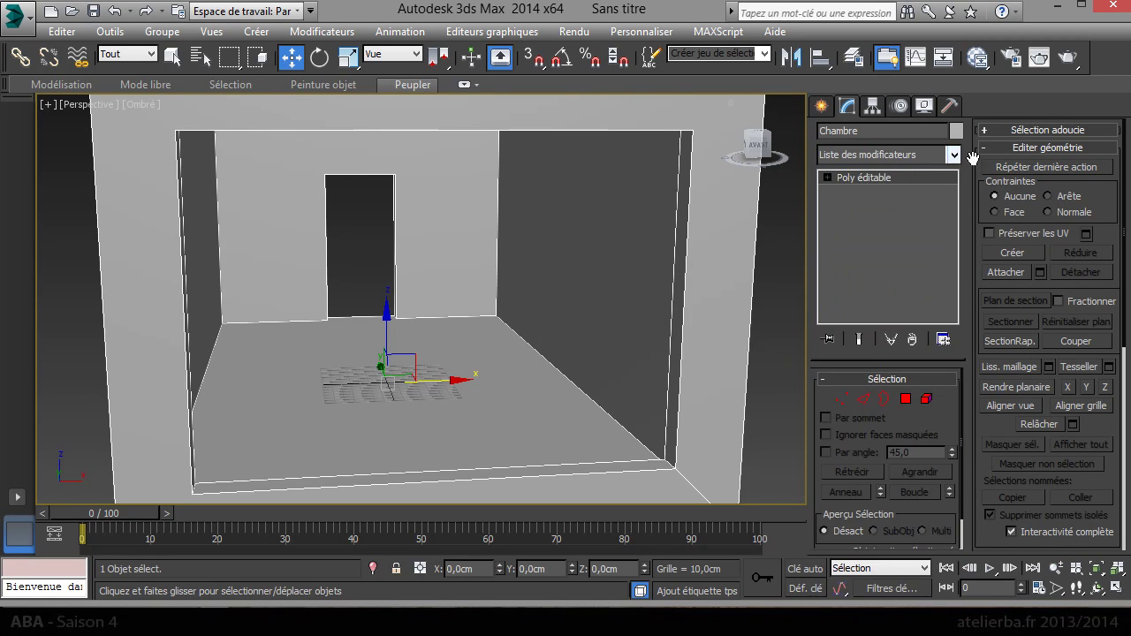